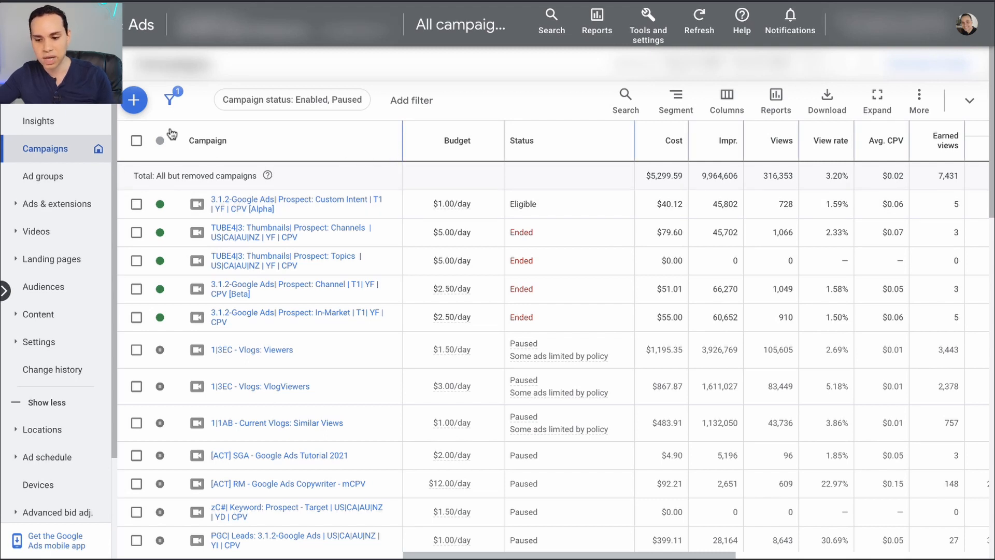
Create a new campaign from the + menu and pick the Search campaign type.
{"action": "left_click", "coordinate": [134, 99]}
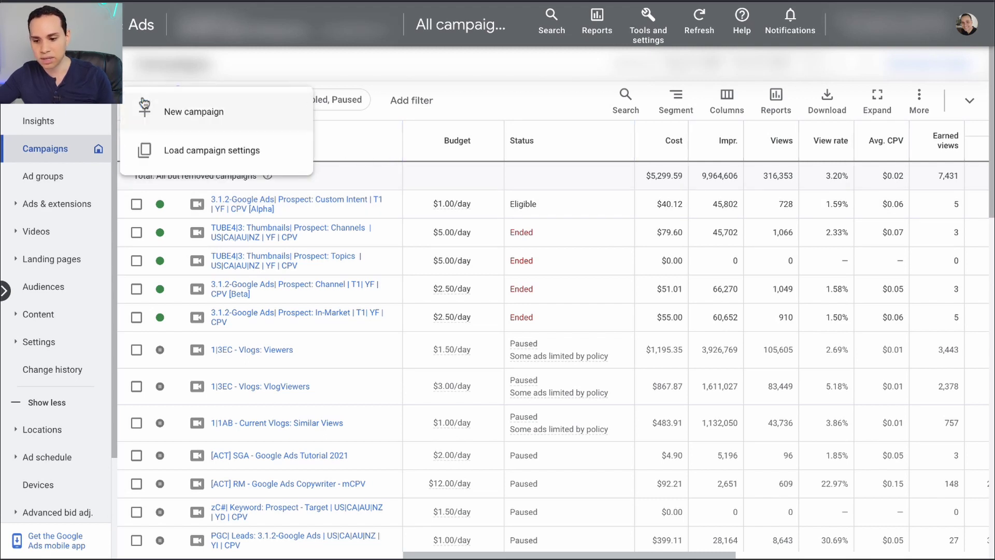
{"action": "left_click", "coordinate": [176, 114]}
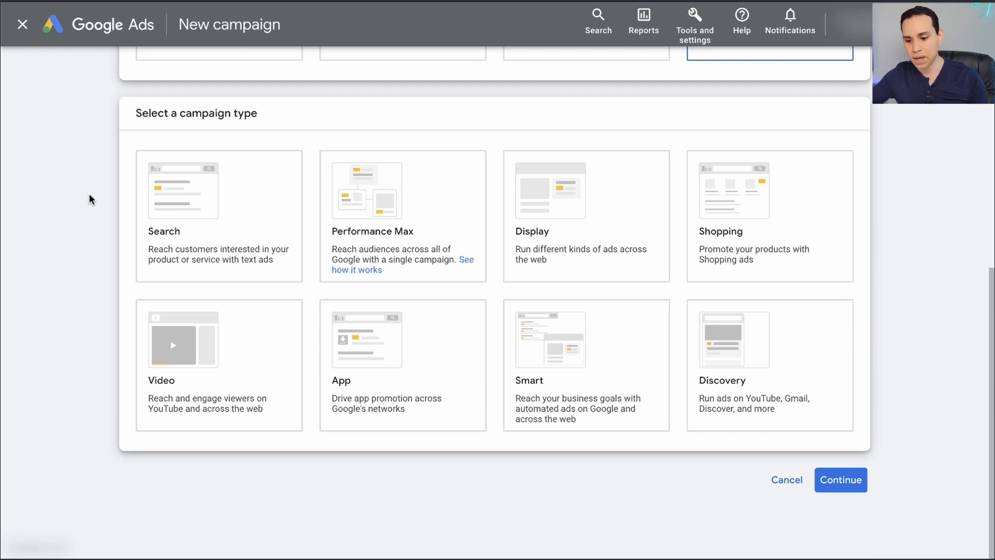
{"action": "left_click", "coordinate": [151, 188]}
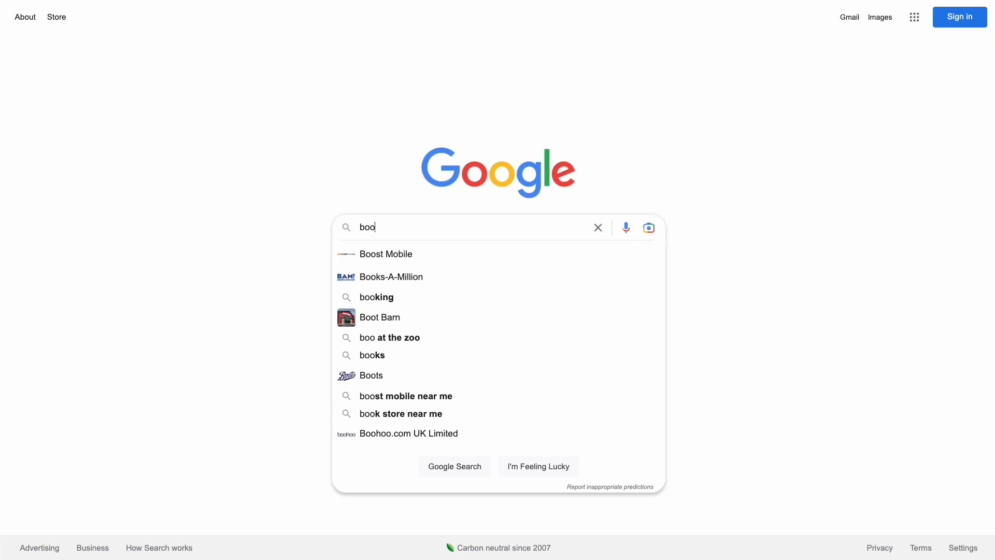
{"action": "type", "text": "kkeeping services near me"}
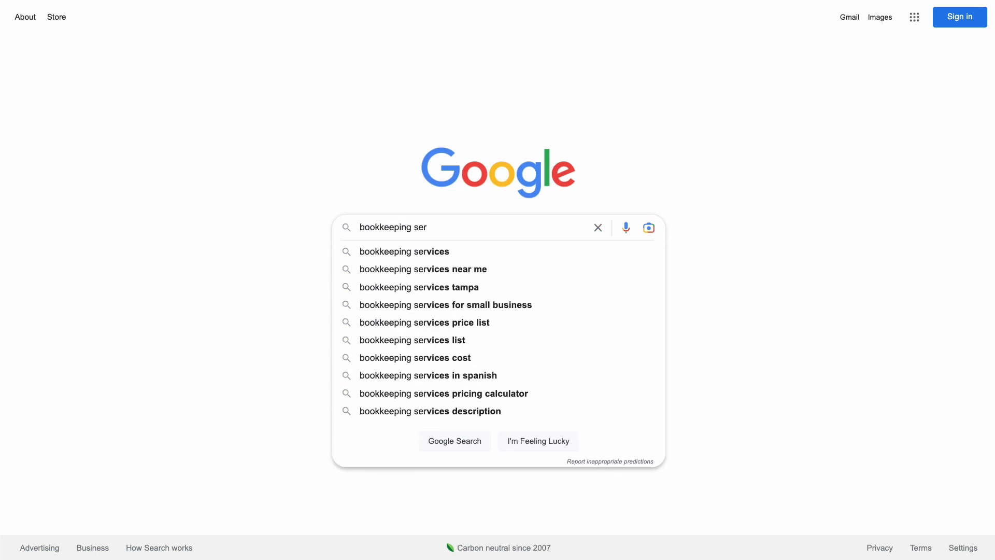
Run the Google search for 'bookkeeping services near me' to review competitor ads.
{"action": "key", "text": "Return"}
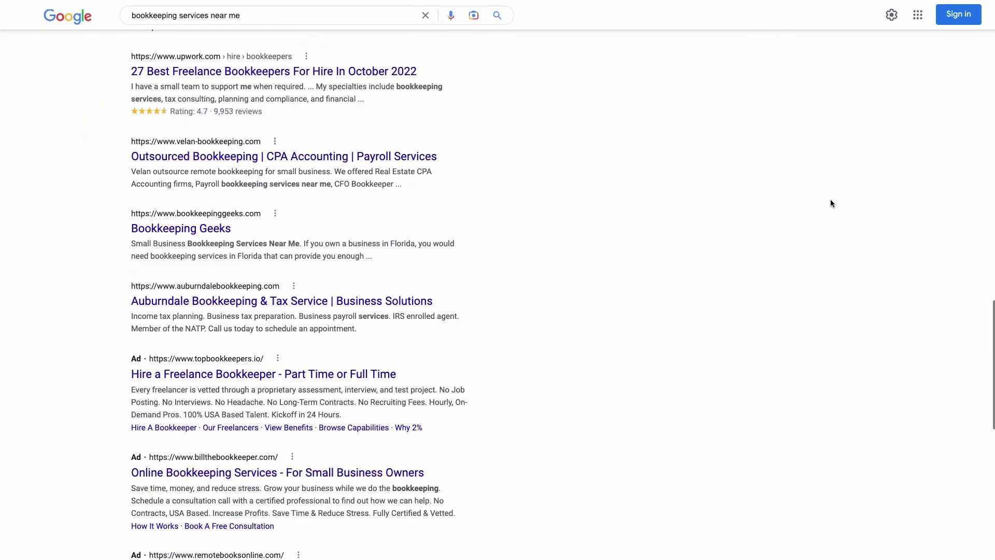
{"action": "scroll", "coordinate": [831, 200], "scroll_direction": "down", "scroll_amount": 3}
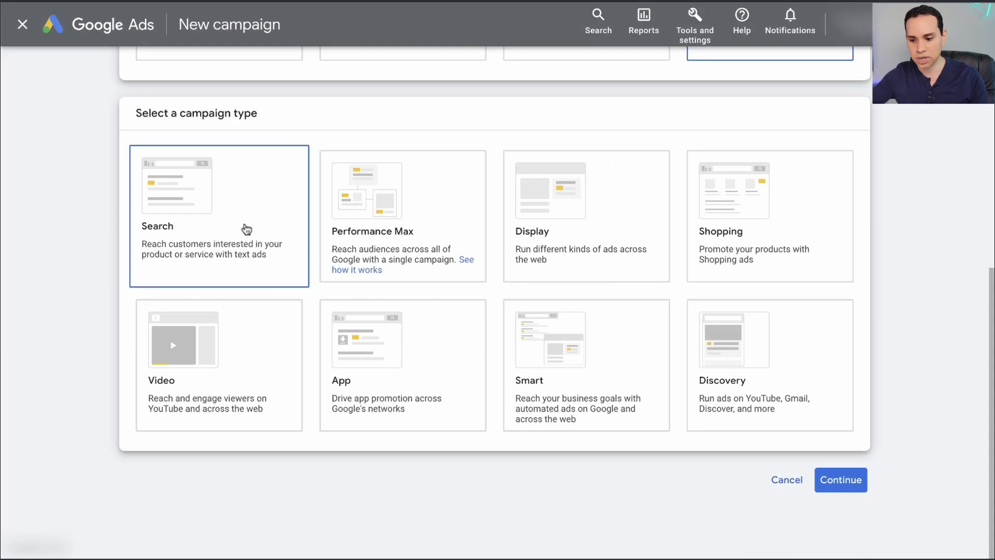
{"action": "scroll", "coordinate": [246, 230], "scroll_direction": "down", "scroll_amount": 2}
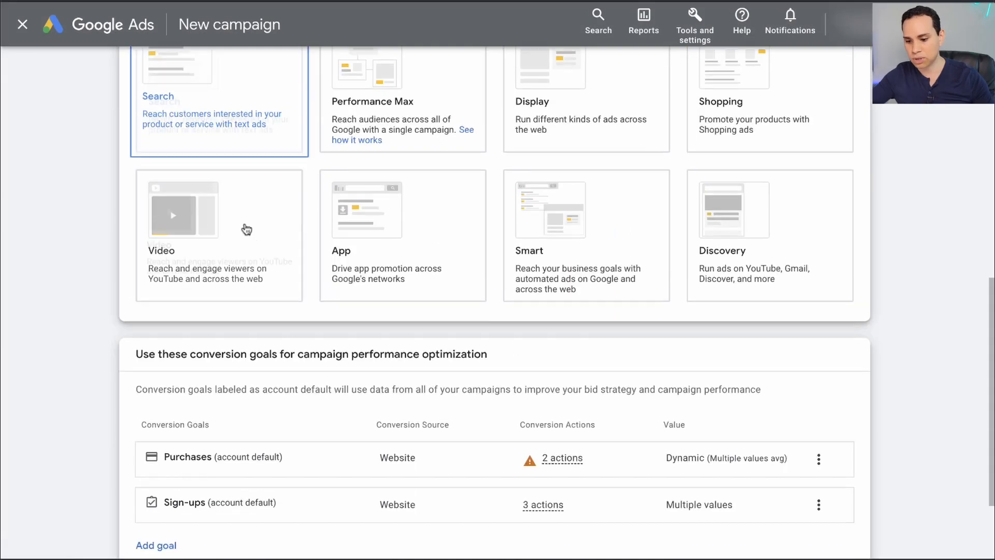
{"action": "scroll", "coordinate": [246, 228], "scroll_direction": "down", "scroll_amount": 2}
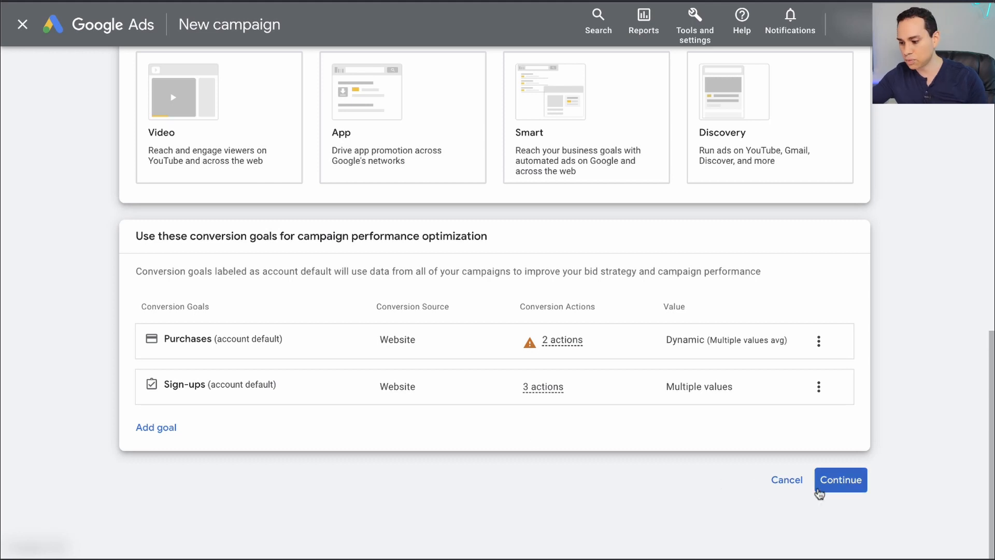
Replace the default campaign name with 'F132| FB Ads Management (Search) - DEMO' and continue to bidding.
{"action": "left_click", "coordinate": [841, 479]}
{"action": "left_click", "coordinate": [211, 386]}
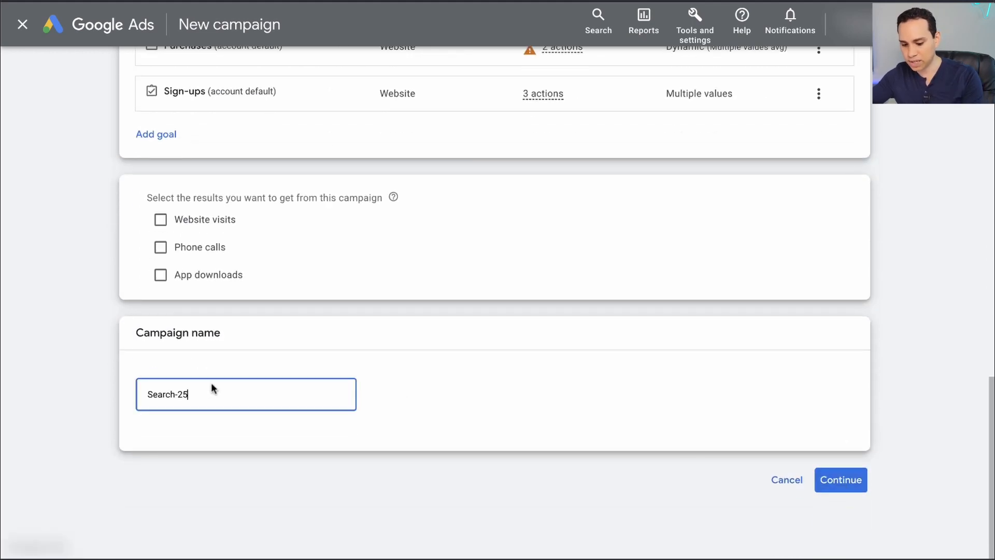
{"action": "key", "text": "ctrl+a"}
{"action": "type", "text": "F132| FB Ads Management (Search) - DEMO"}
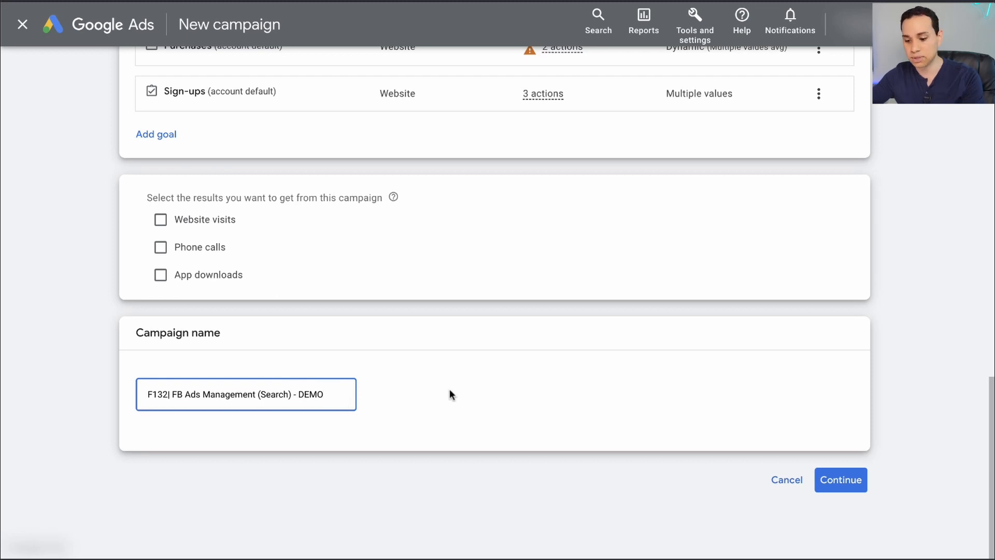
{"action": "left_click", "coordinate": [851, 478]}
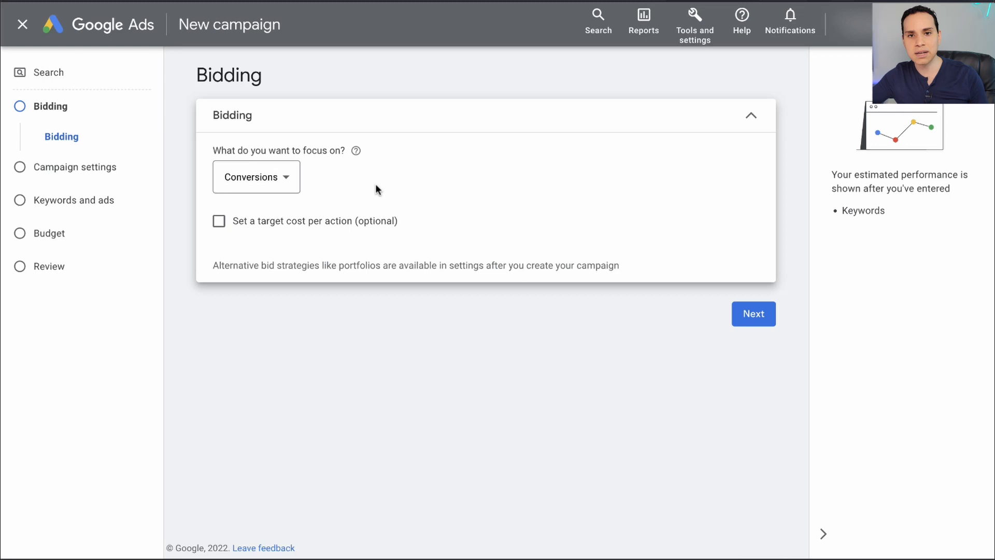
Focus bidding on Clicks with a $3 maximum CPC bid limit and move on to campaign settings.
{"action": "left_click", "coordinate": [276, 177]}
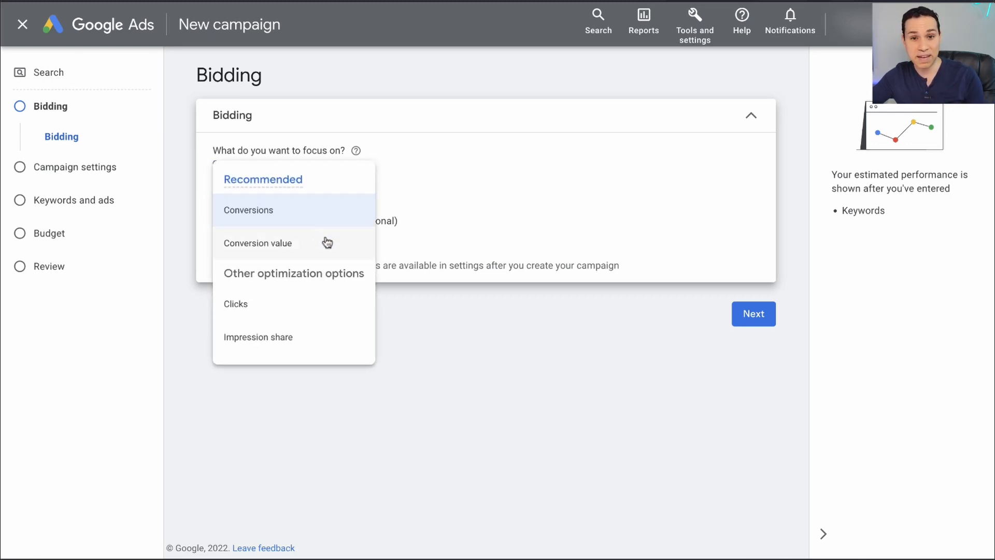
{"action": "left_click", "coordinate": [307, 306]}
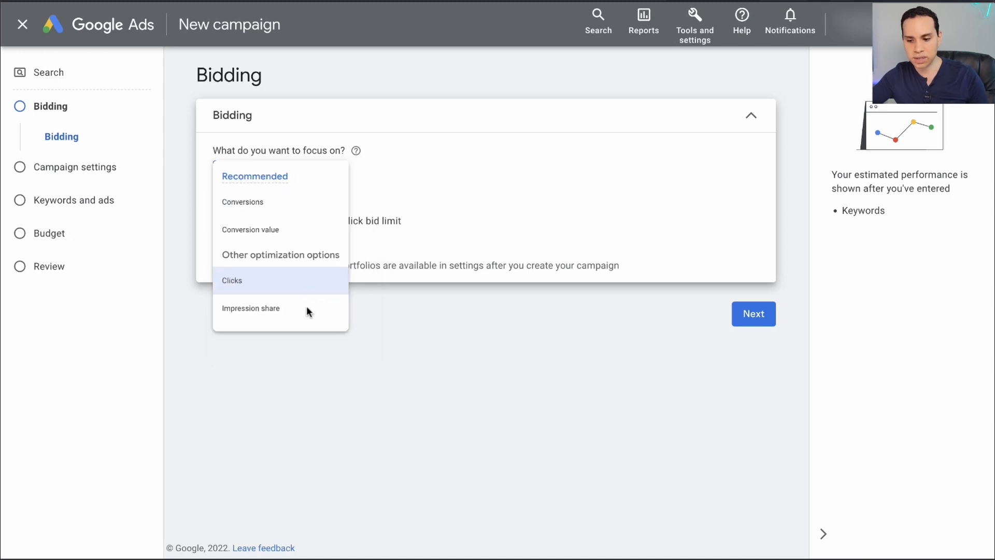
{"action": "left_click", "coordinate": [292, 225]}
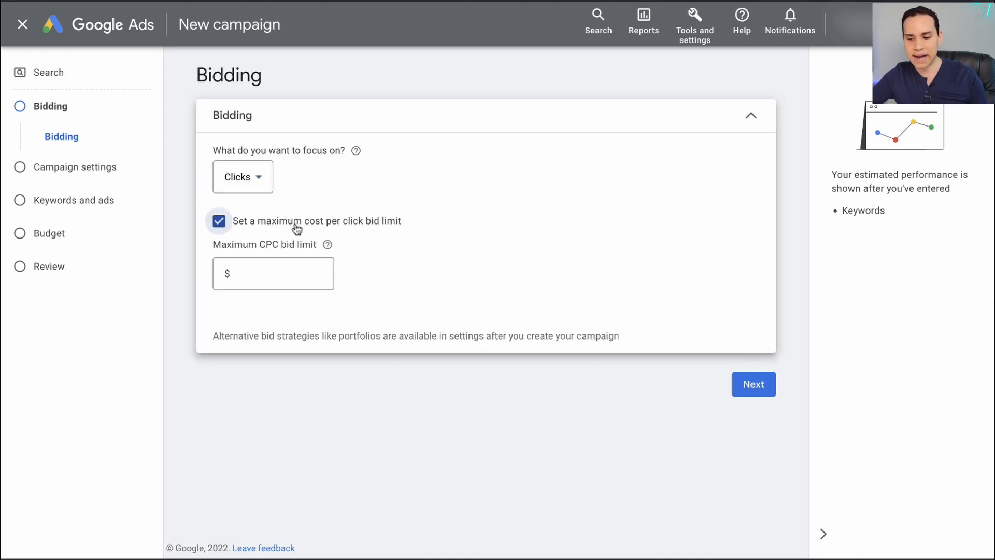
{"action": "left_click", "coordinate": [314, 280]}
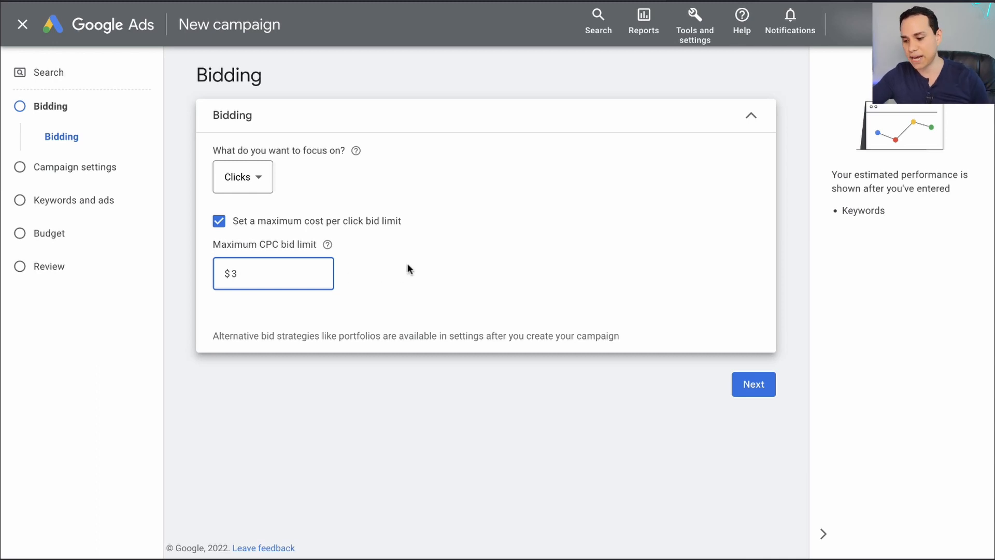
{"action": "left_click", "coordinate": [752, 384]}
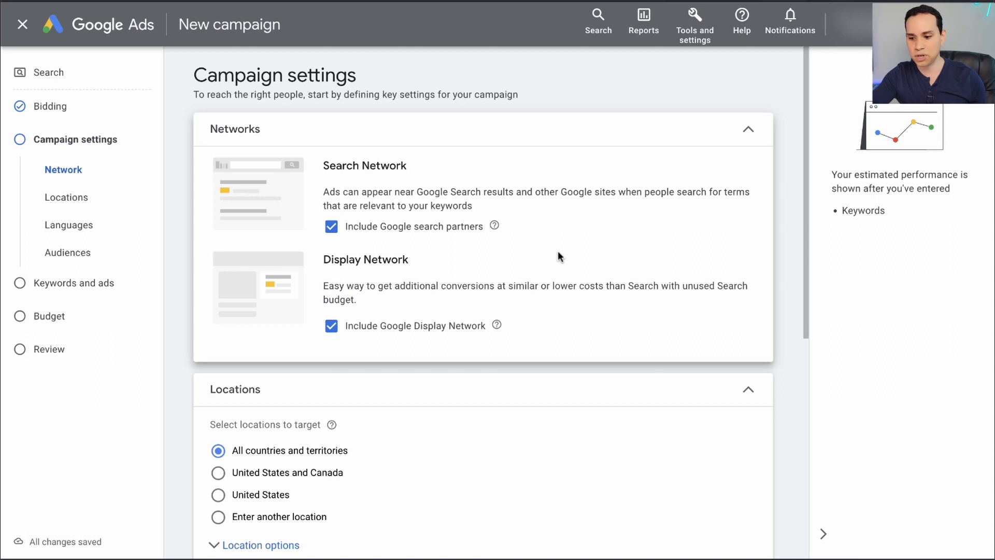
Uncheck Google search partners and the Display Network so ads run only on Google Search.
{"action": "left_click", "coordinate": [391, 227]}
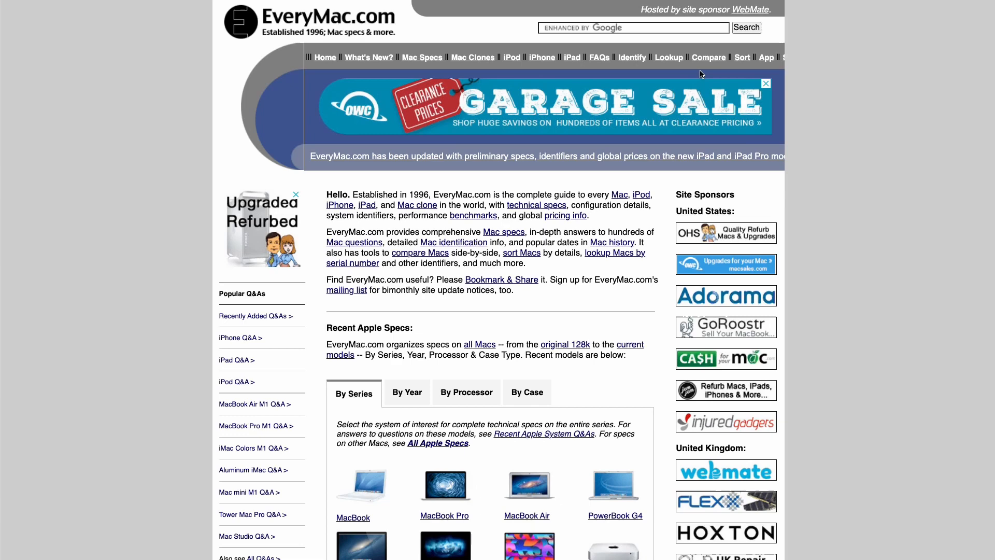
{"action": "type", "text": "Book"}
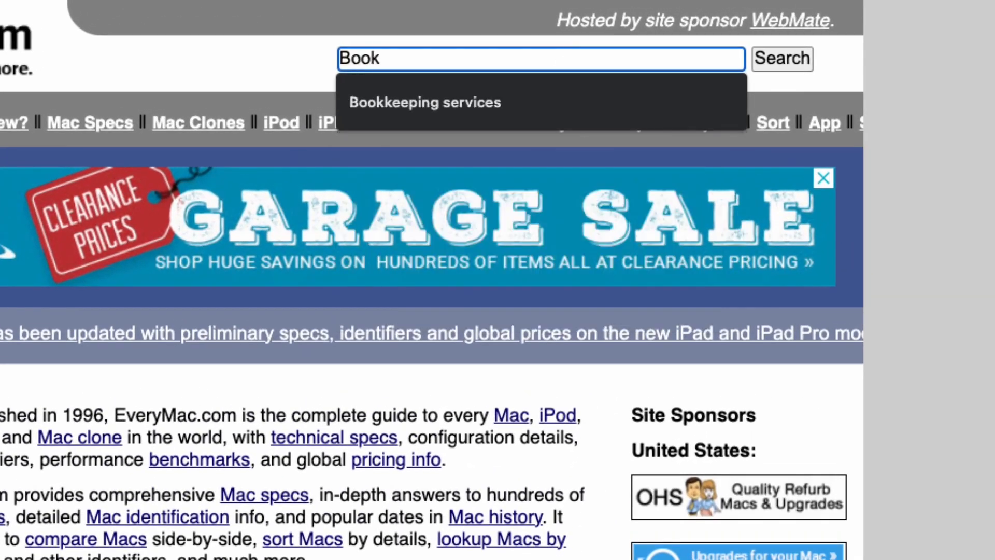
{"action": "left_click", "coordinate": [536, 98]}
{"action": "left_click", "coordinate": [781, 58]}
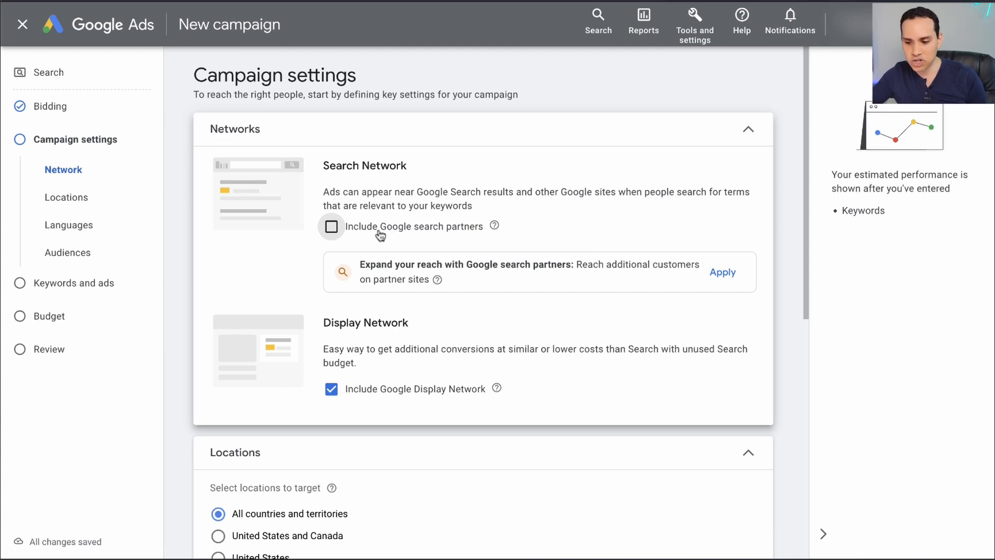
{"action": "left_click", "coordinate": [411, 398]}
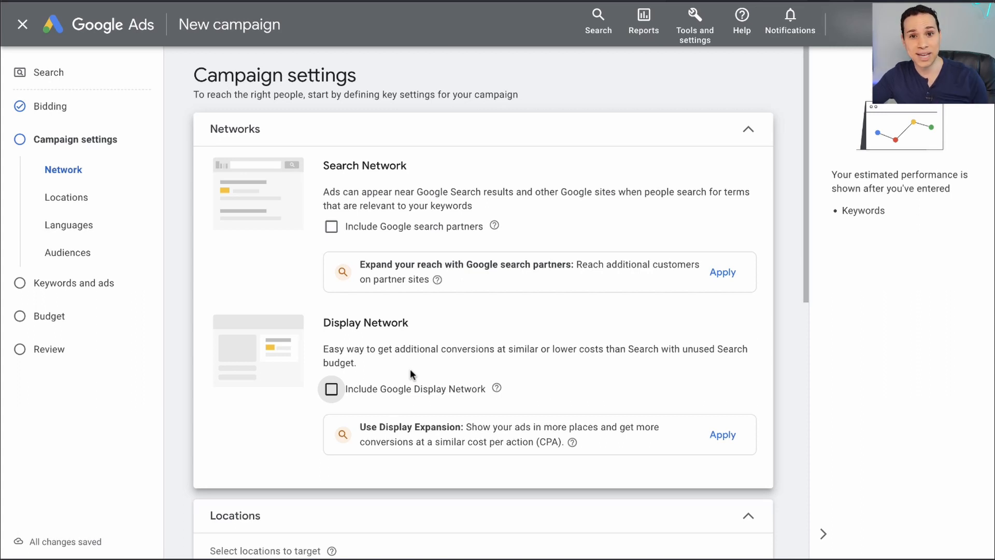
{"action": "scroll", "coordinate": [410, 368], "scroll_direction": "down", "scroll_amount": 4}
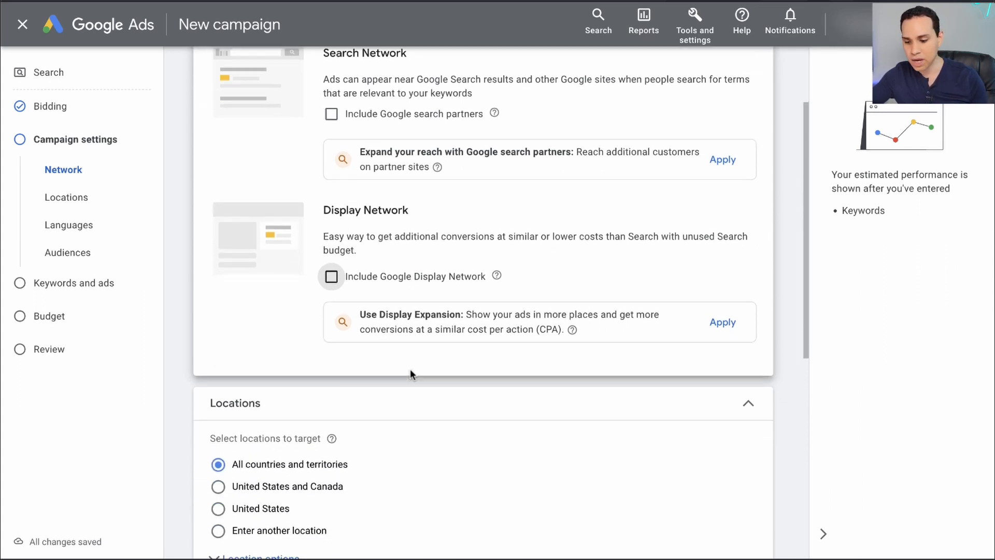
{"action": "scroll", "coordinate": [410, 369], "scroll_direction": "down", "scroll_amount": 3}
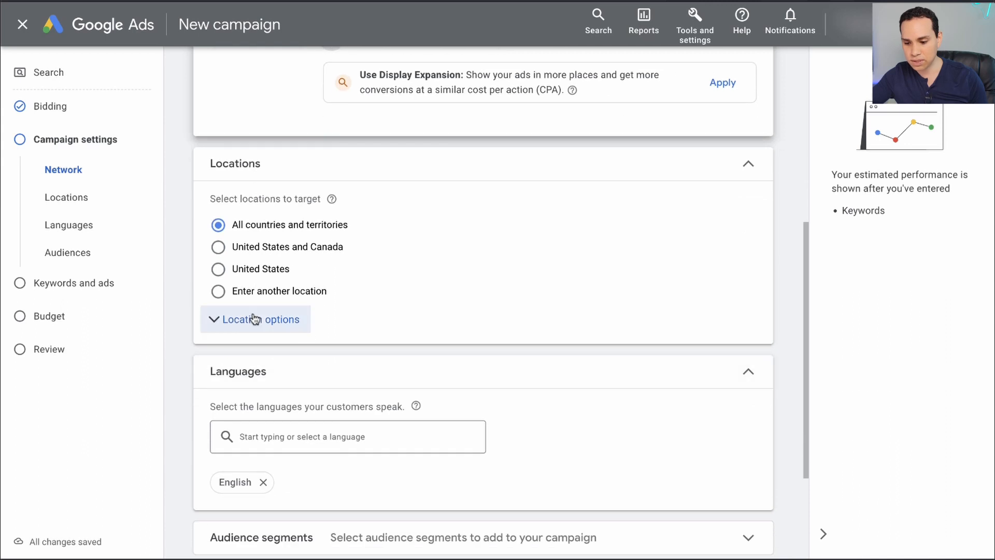
Choose to target specific locations and enter the advanced location search with the map.
{"action": "left_click", "coordinate": [233, 320]}
{"action": "left_click", "coordinate": [273, 297]}
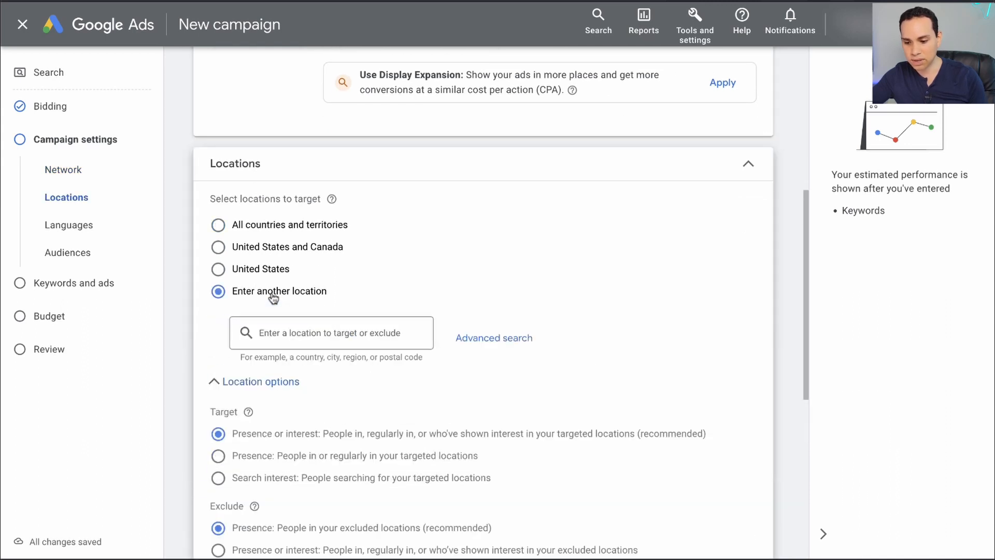
{"action": "left_click", "coordinate": [509, 339]}
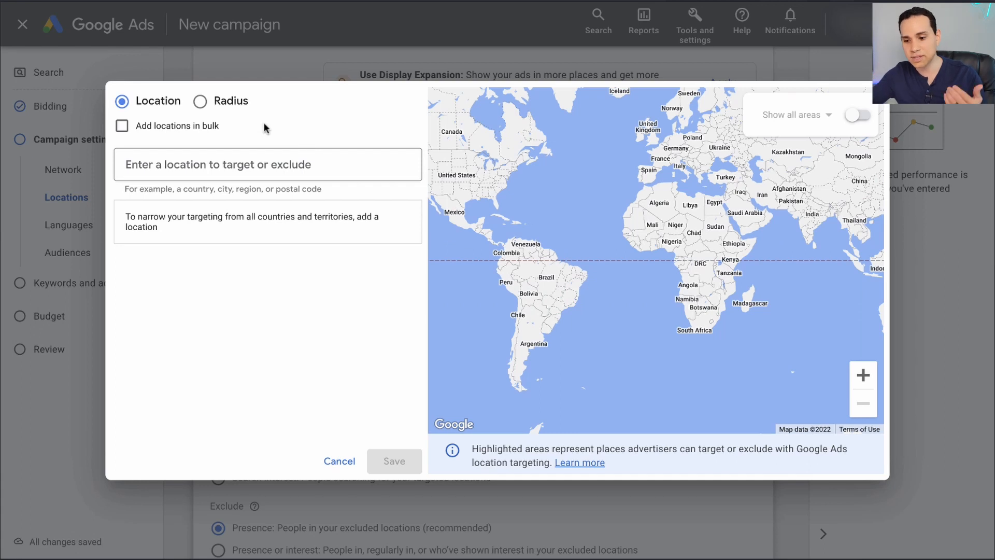
{"action": "left_click", "coordinate": [242, 109]}
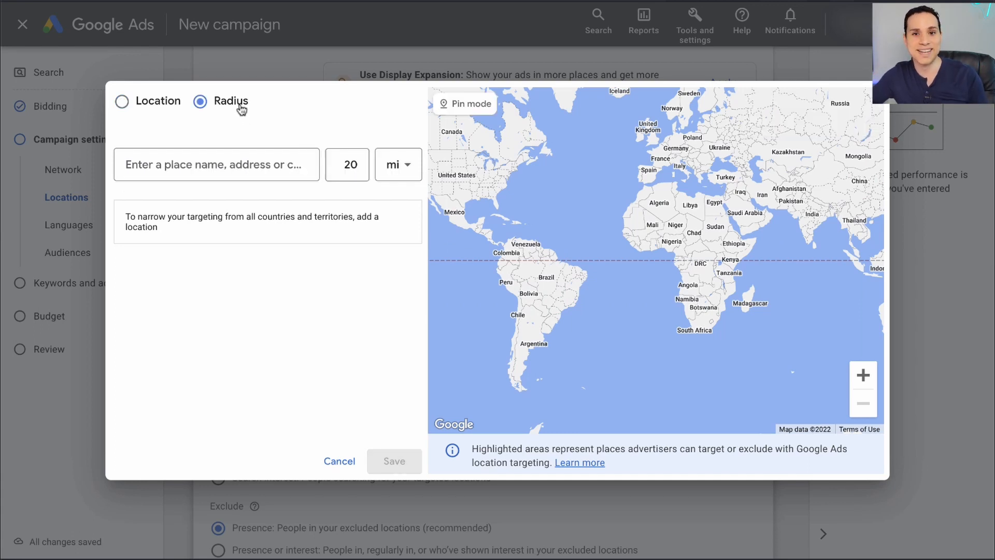
{"action": "left_click", "coordinate": [163, 104]}
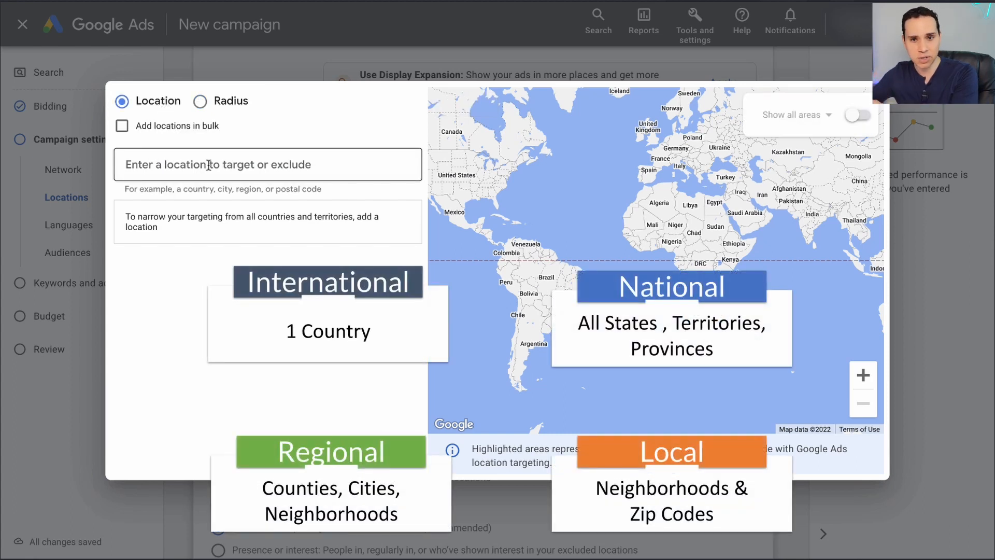
Switch to adding locations in bulk and paste the list of all 50 US states.
{"action": "left_click", "coordinate": [208, 165]}
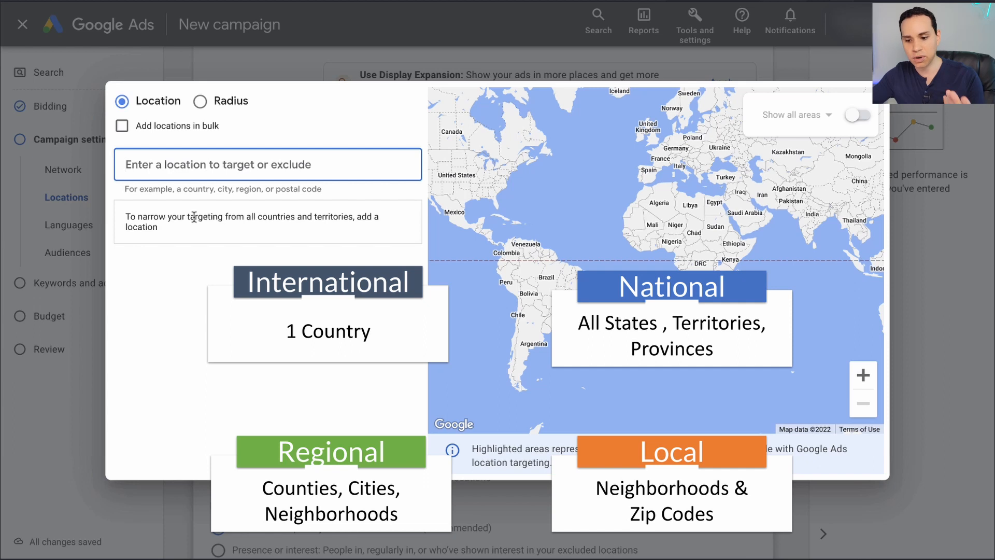
{"action": "left_click", "coordinate": [168, 125]}
{"action": "left_click", "coordinate": [176, 192]}
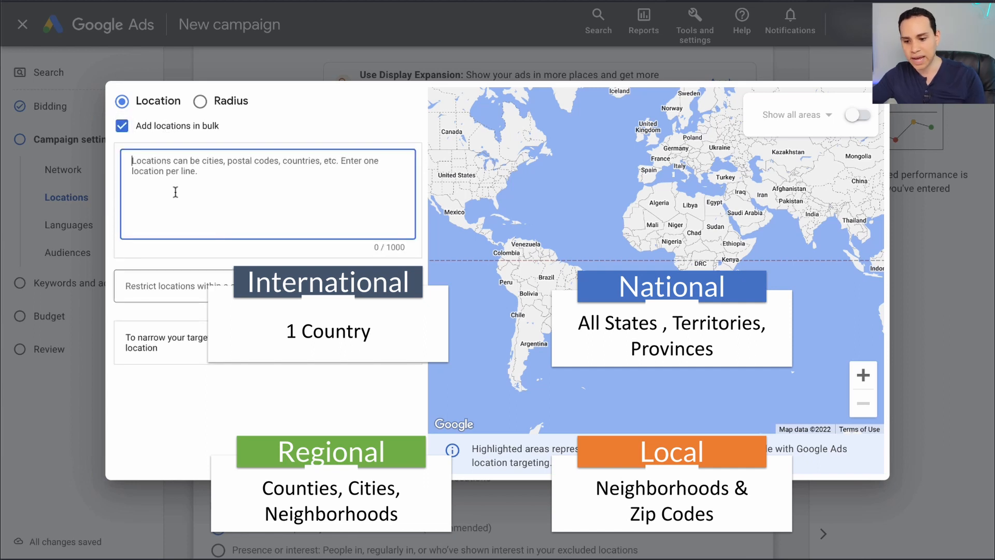
{"action": "key", "text": "ctrl+v"}
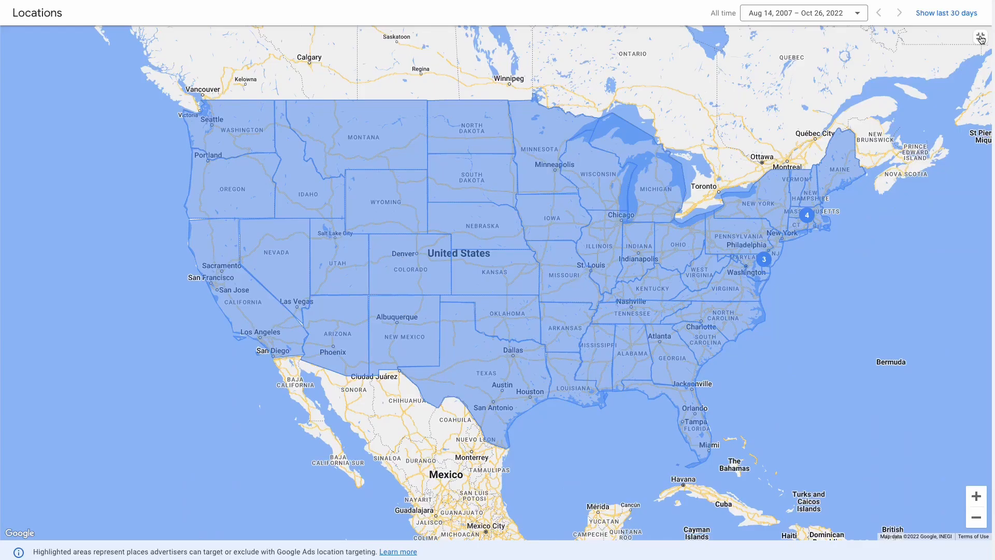
Search the pasted states, target all 50 matches, check them on the map and save the locations.
{"action": "left_click", "coordinate": [981, 40]}
{"action": "scroll", "coordinate": [981, 39], "scroll_direction": "down", "scroll_amount": 3}
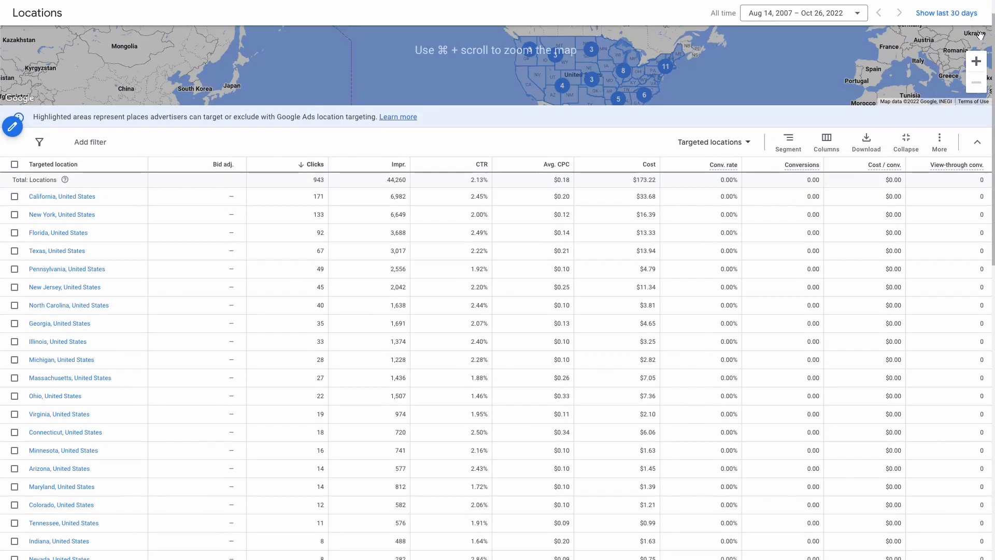
{"action": "scroll", "coordinate": [981, 40], "scroll_direction": "down", "scroll_amount": 5}
{"action": "scroll", "coordinate": [982, 38], "scroll_direction": "down", "scroll_amount": 5}
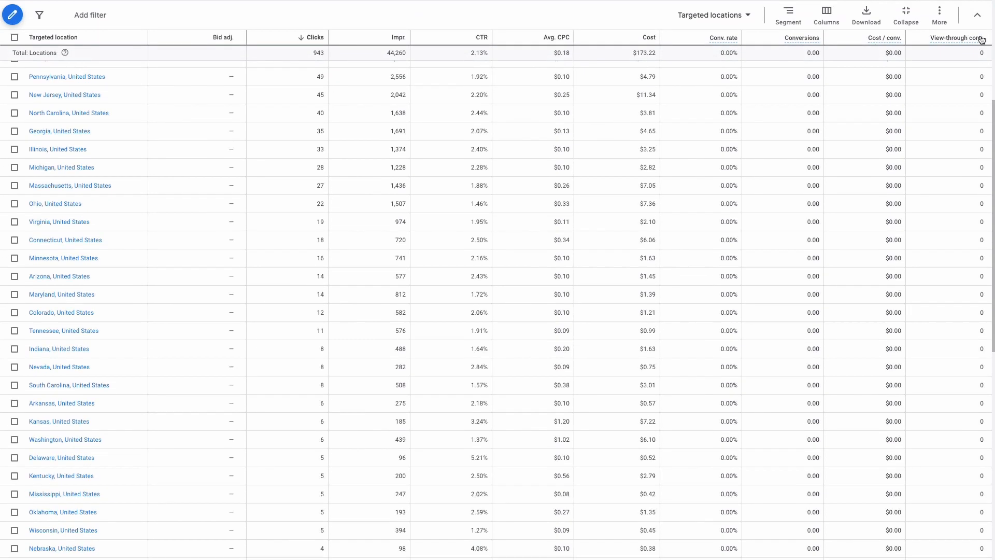
{"action": "scroll", "coordinate": [981, 39], "scroll_direction": "down", "scroll_amount": 3}
{"action": "scroll", "coordinate": [981, 39], "scroll_direction": "down", "scroll_amount": 3}
{"action": "scroll", "coordinate": [980, 40], "scroll_direction": "down", "scroll_amount": 3}
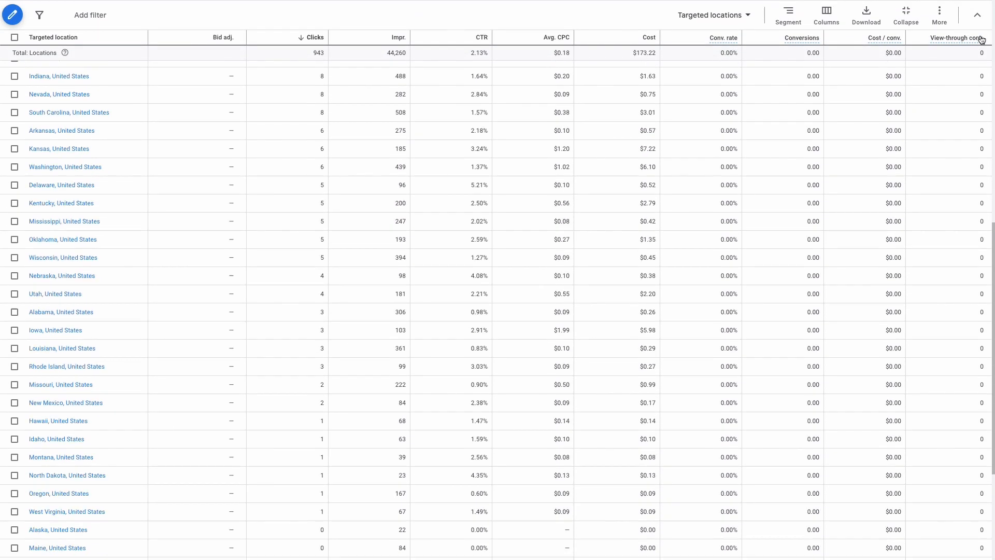
{"action": "scroll", "coordinate": [982, 39], "scroll_direction": "down", "scroll_amount": 3}
{"action": "scroll", "coordinate": [981, 40], "scroll_direction": "down", "scroll_amount": 3}
{"action": "scroll", "coordinate": [981, 39], "scroll_direction": "down", "scroll_amount": 2}
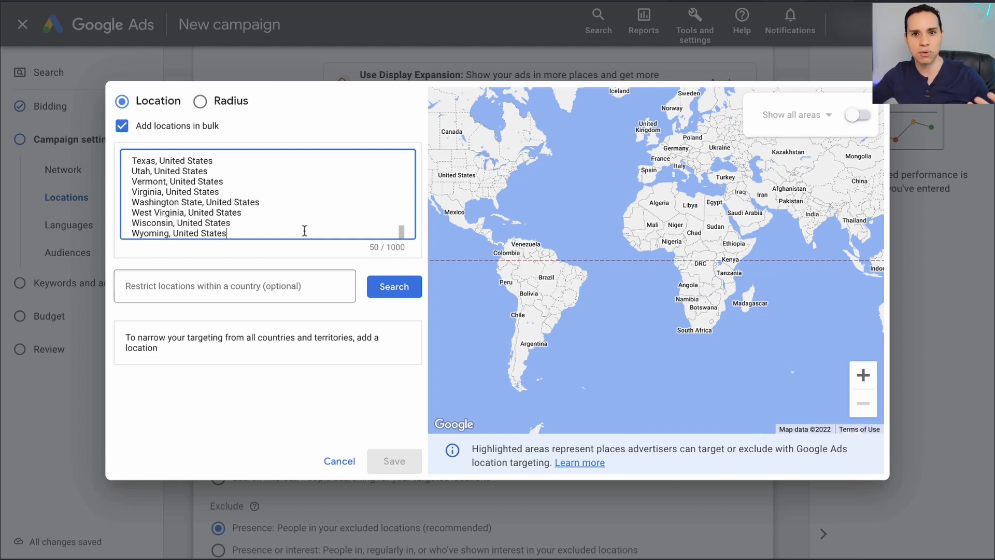
{"action": "left_click", "coordinate": [395, 290]}
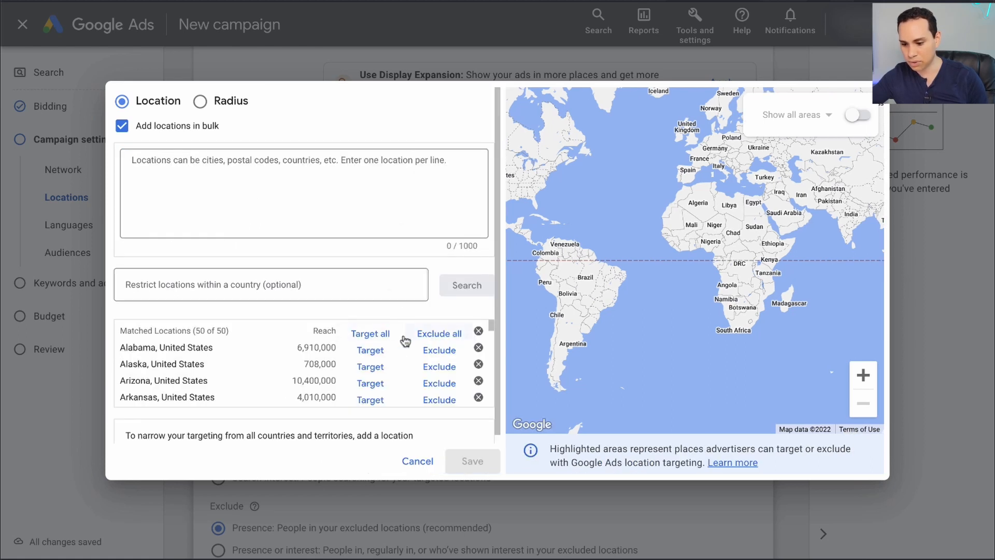
{"action": "left_click", "coordinate": [370, 333]}
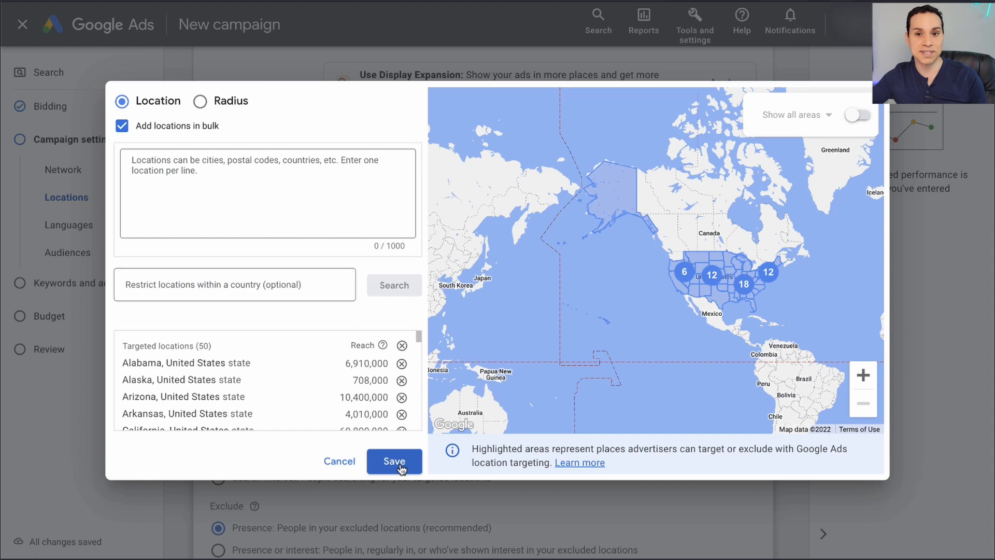
{"action": "left_click", "coordinate": [862, 375]}
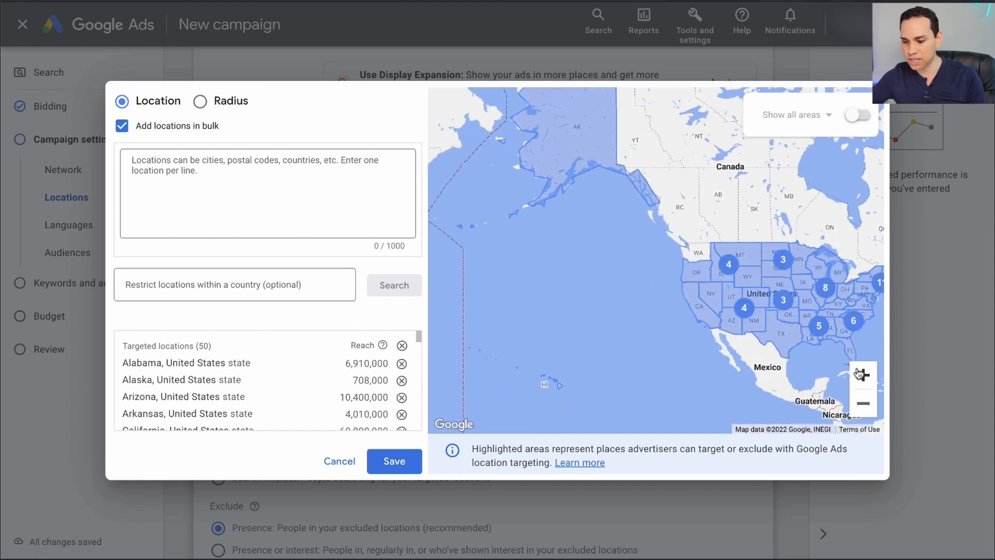
{"action": "left_click_drag", "start_coordinate": [498, 256], "coordinate": [508, 254]}
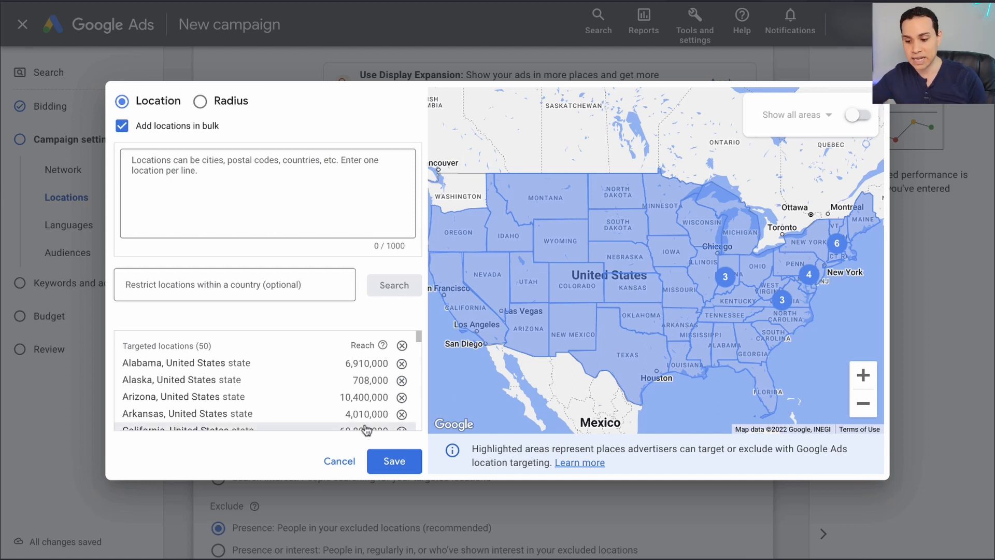
{"action": "left_click", "coordinate": [394, 462]}
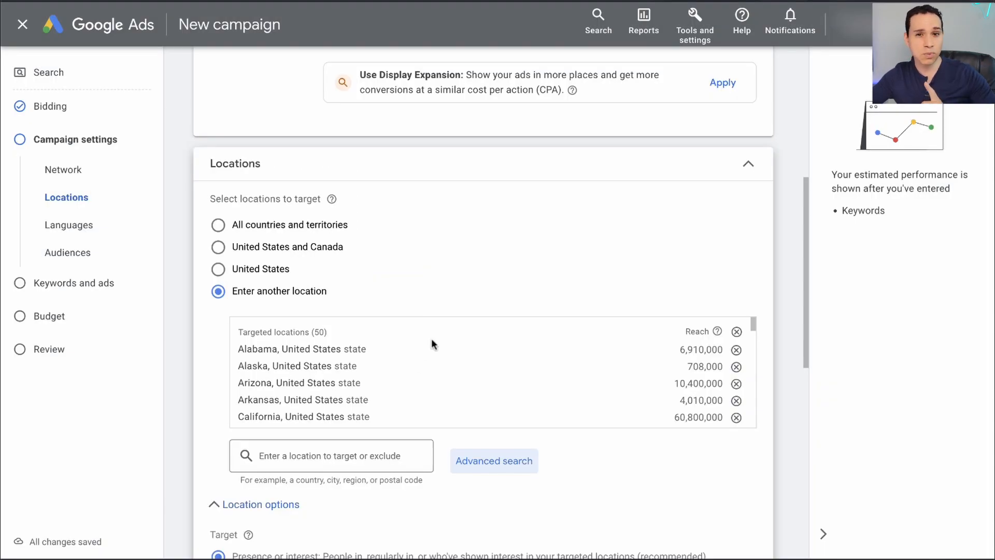
{"action": "scroll", "coordinate": [432, 338], "scroll_direction": "down", "scroll_amount": 3}
{"action": "scroll", "coordinate": [431, 339], "scroll_direction": "down", "scroll_amount": 3}
{"action": "scroll", "coordinate": [432, 338], "scroll_direction": "down", "scroll_amount": 2}
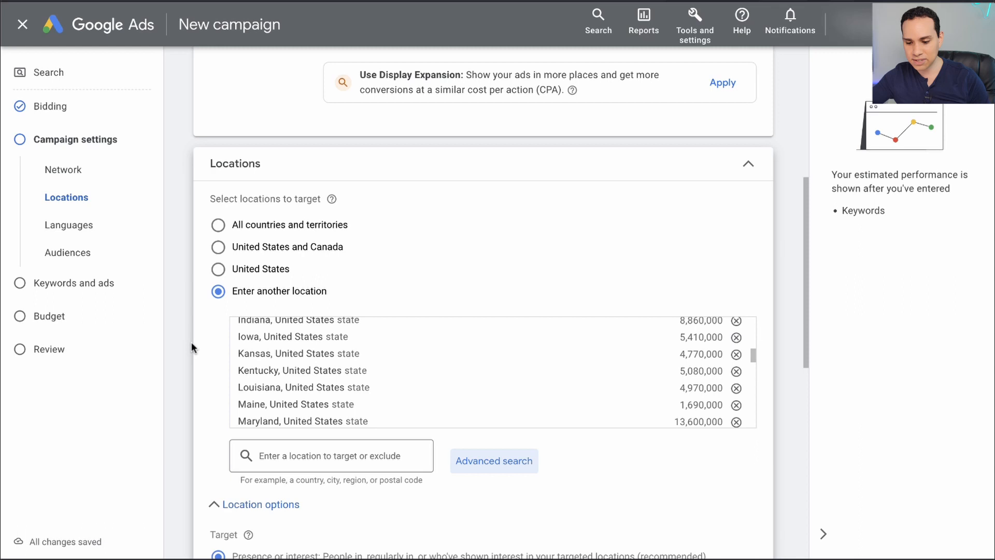
{"action": "scroll", "coordinate": [214, 340], "scroll_direction": "down", "scroll_amount": 3}
{"action": "scroll", "coordinate": [214, 339], "scroll_direction": "down", "scroll_amount": 2}
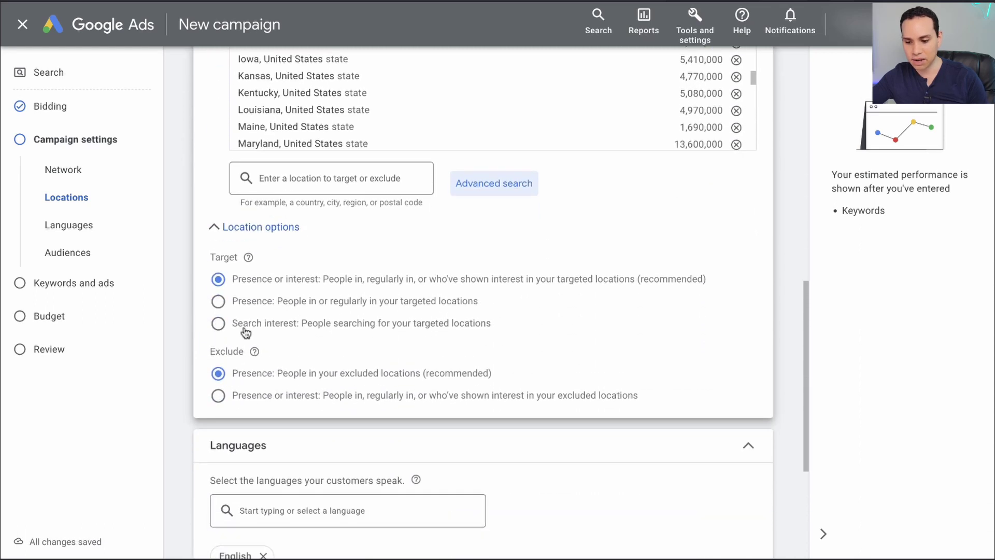
Set location targeting to Presence: people in or regularly in the targeted states.
{"action": "left_click", "coordinate": [274, 305]}
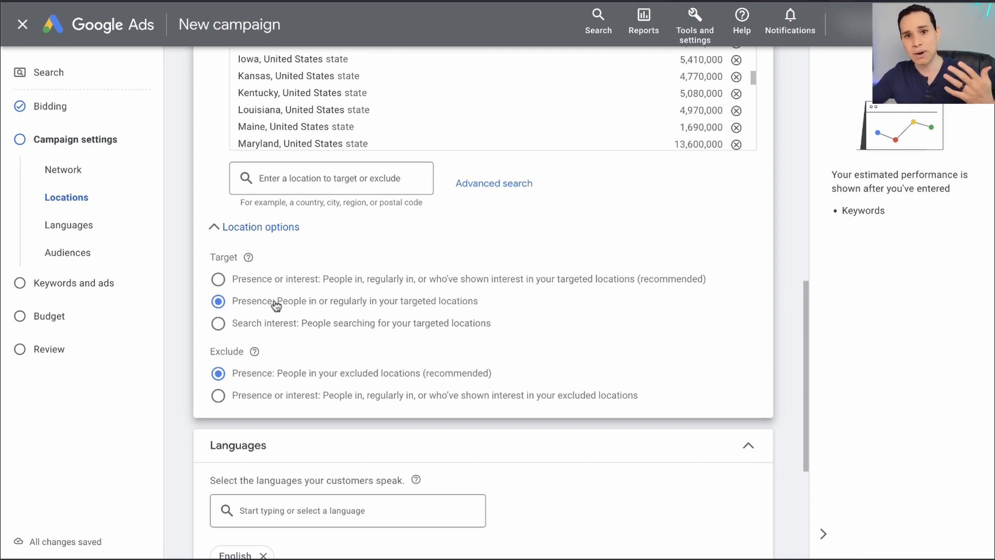
{"action": "scroll", "coordinate": [302, 303], "scroll_direction": "down", "scroll_amount": 1}
{"action": "scroll", "coordinate": [298, 298], "scroll_direction": "down", "scroll_amount": 2}
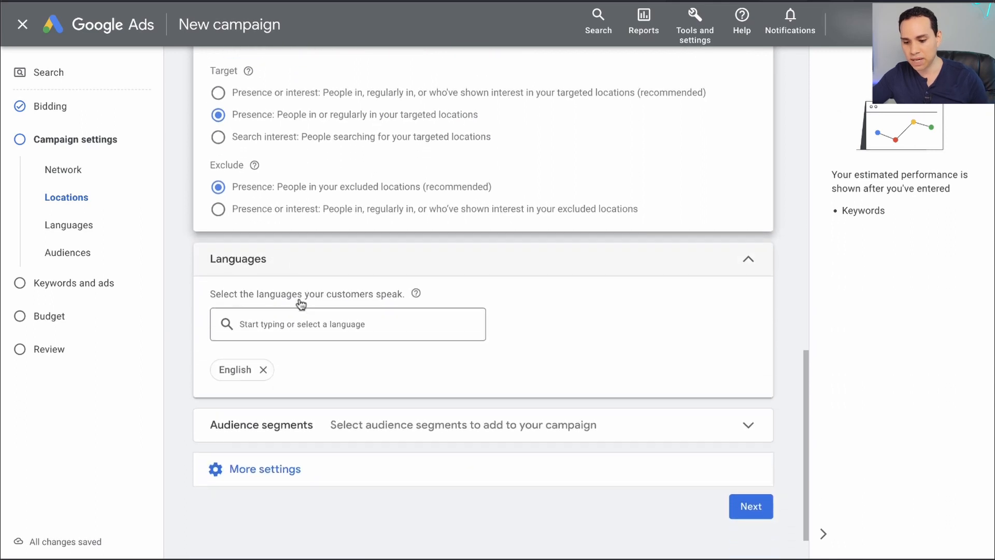
{"action": "scroll", "coordinate": [287, 342], "scroll_direction": "down", "scroll_amount": 1}
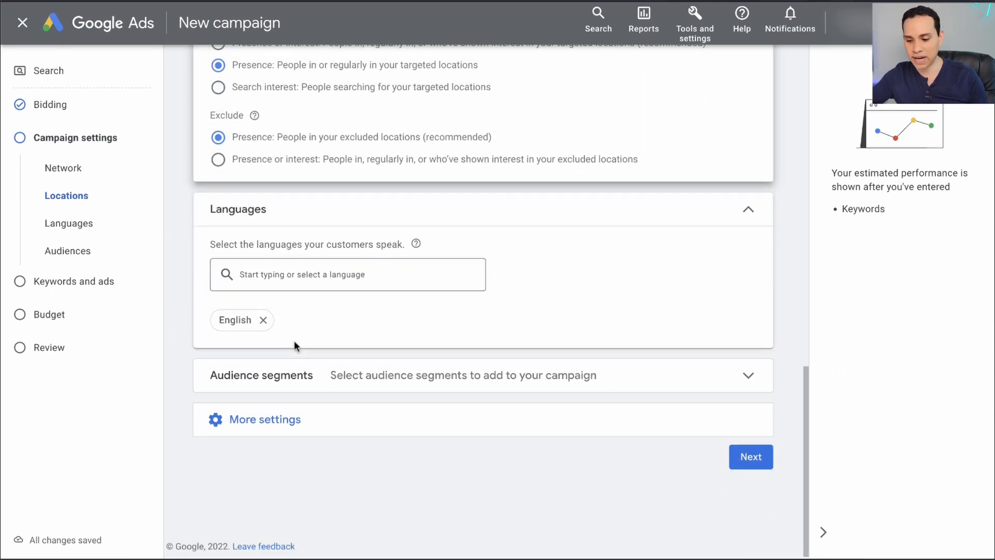
Under More settings, set Ad rotation to 'Do not optimize: Rotate ads indefinitely'.
{"action": "left_click", "coordinate": [264, 421]}
{"action": "scroll", "coordinate": [323, 414], "scroll_direction": "down", "scroll_amount": 2}
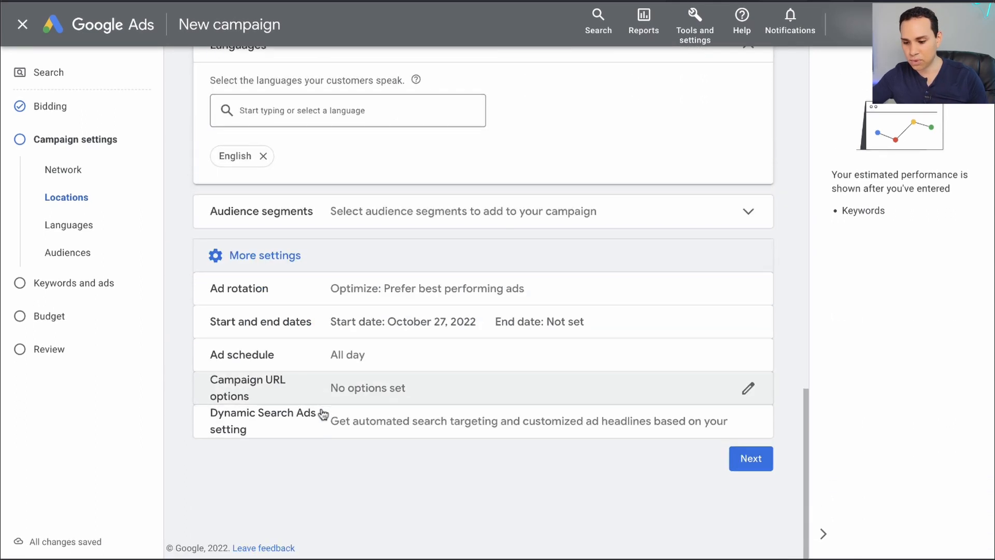
{"action": "left_click", "coordinate": [437, 293]}
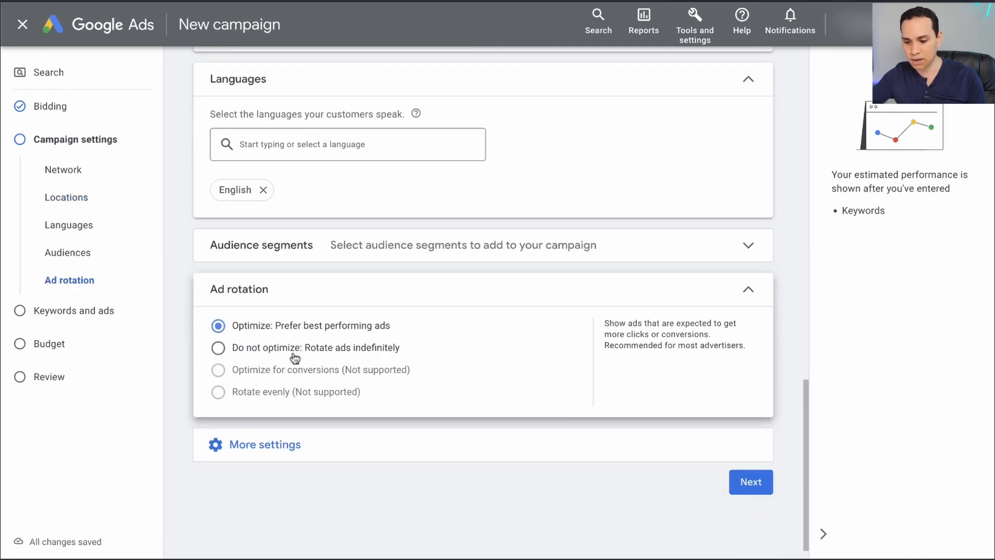
{"action": "left_click", "coordinate": [307, 350]}
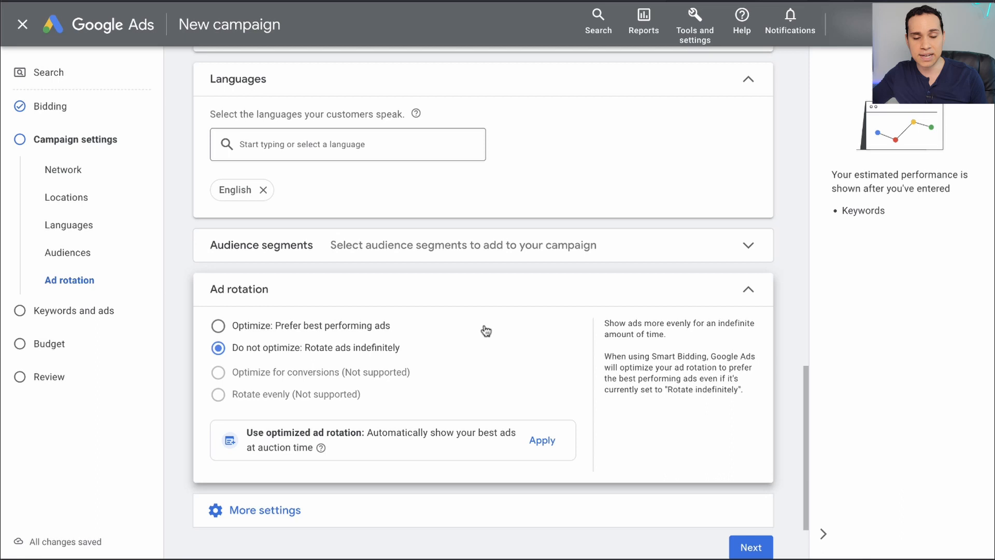
{"action": "scroll", "coordinate": [486, 331], "scroll_direction": "down", "scroll_amount": 1}
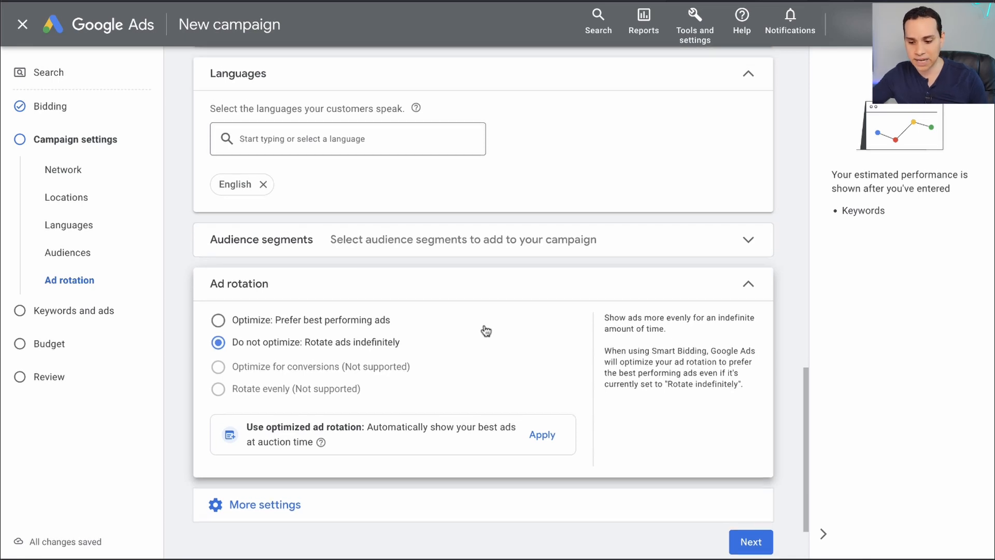
{"action": "scroll", "coordinate": [486, 331], "scroll_direction": "down", "scroll_amount": 2}
Set a Nov 3, 2022 start date and Nov 18, 2022 end date, then continue to keywords and ads.
{"action": "left_click", "coordinate": [311, 420]}
{"action": "scroll", "coordinate": [312, 426], "scroll_direction": "down", "scroll_amount": 2}
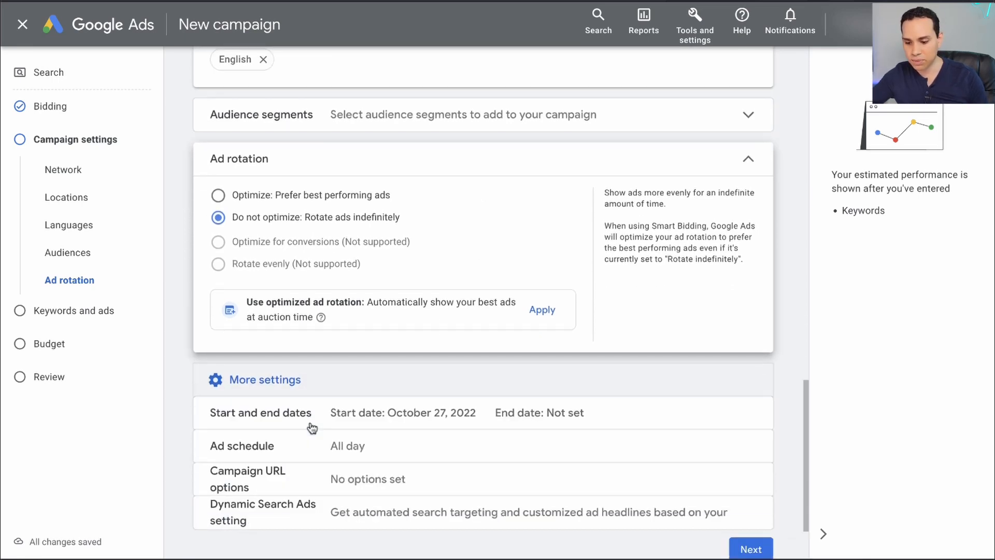
{"action": "scroll", "coordinate": [312, 427], "scroll_direction": "down", "scroll_amount": 2}
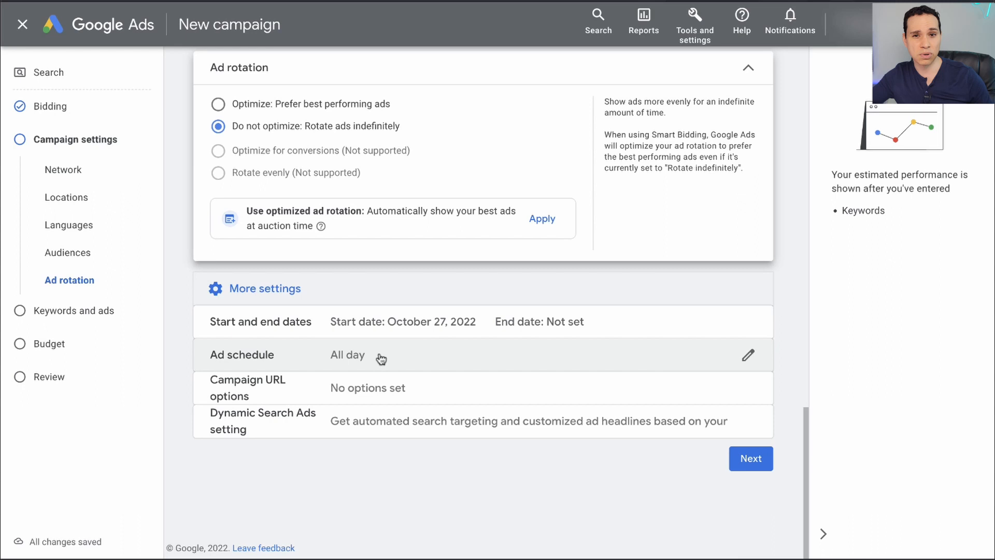
{"action": "left_click", "coordinate": [397, 322]}
{"action": "scroll", "coordinate": [398, 336], "scroll_direction": "down", "scroll_amount": 2}
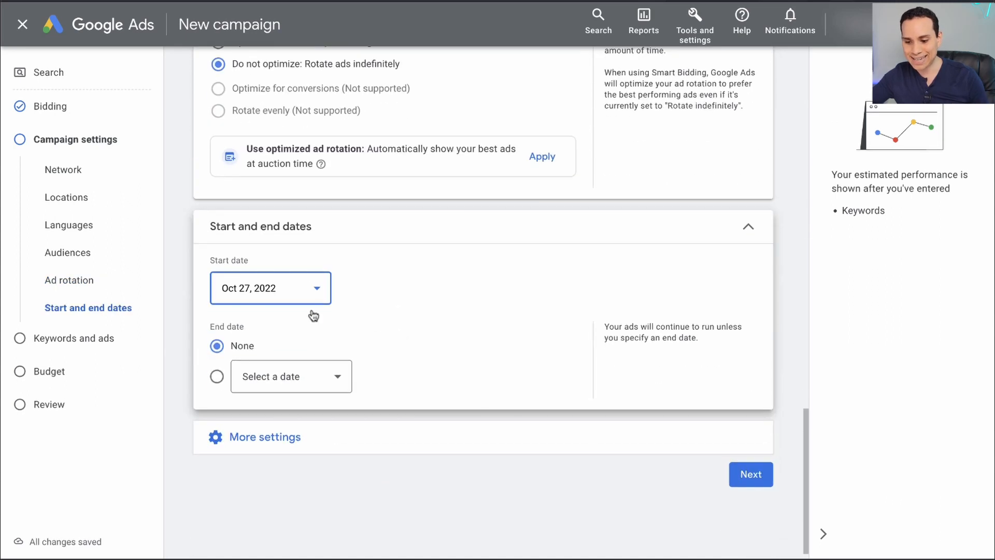
{"action": "left_click", "coordinate": [314, 282]}
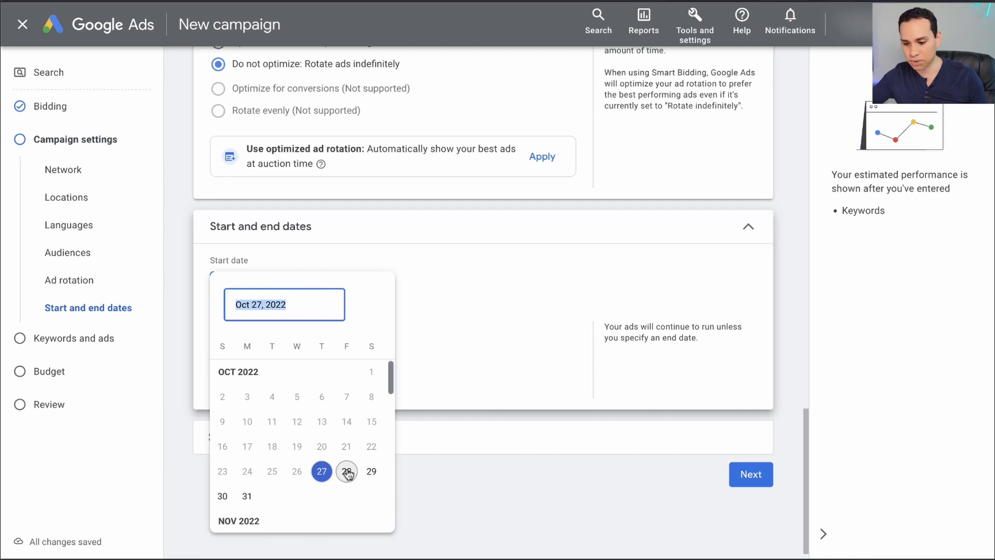
{"action": "scroll", "coordinate": [345, 472], "scroll_direction": "down", "scroll_amount": 1}
{"action": "left_click", "coordinate": [321, 381]}
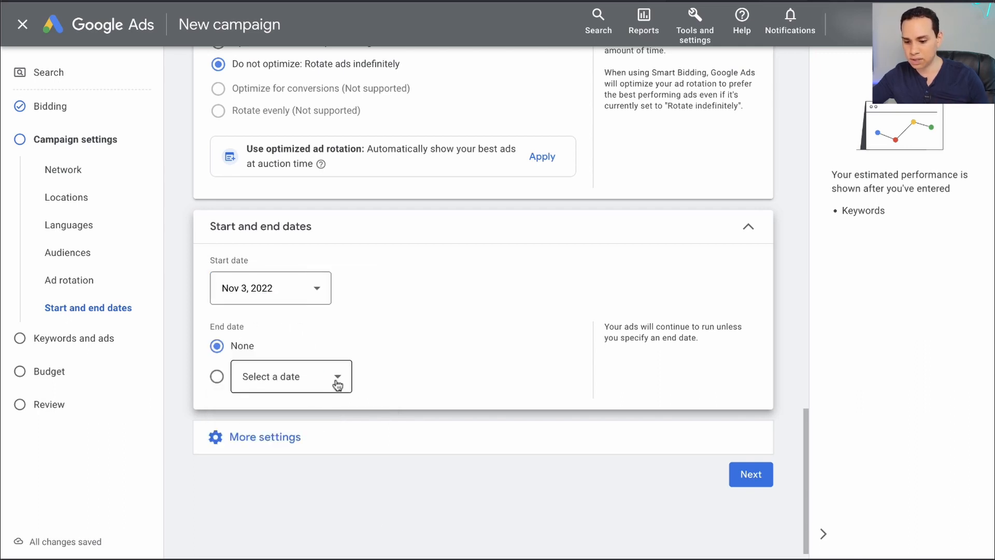
{"action": "left_click", "coordinate": [338, 378]}
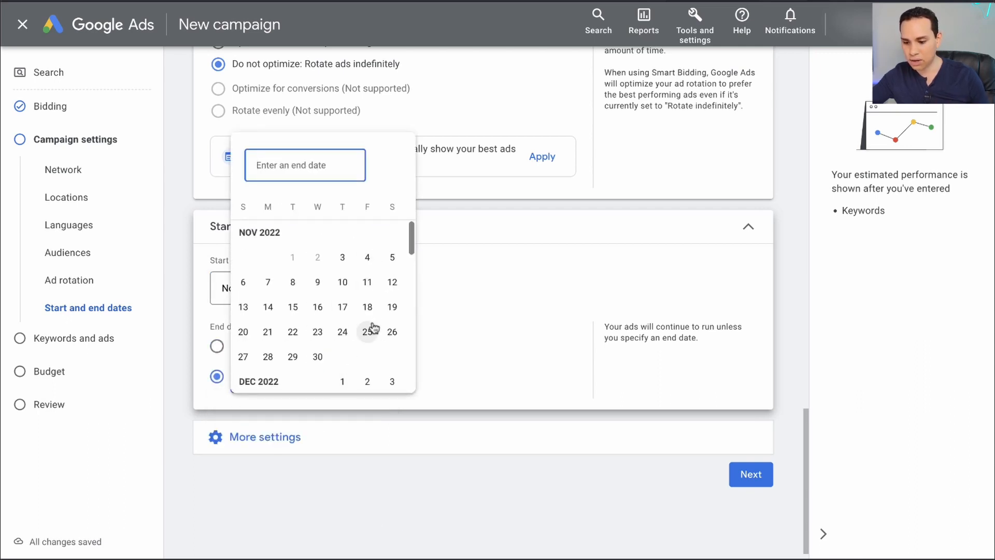
{"action": "left_click", "coordinate": [368, 307]}
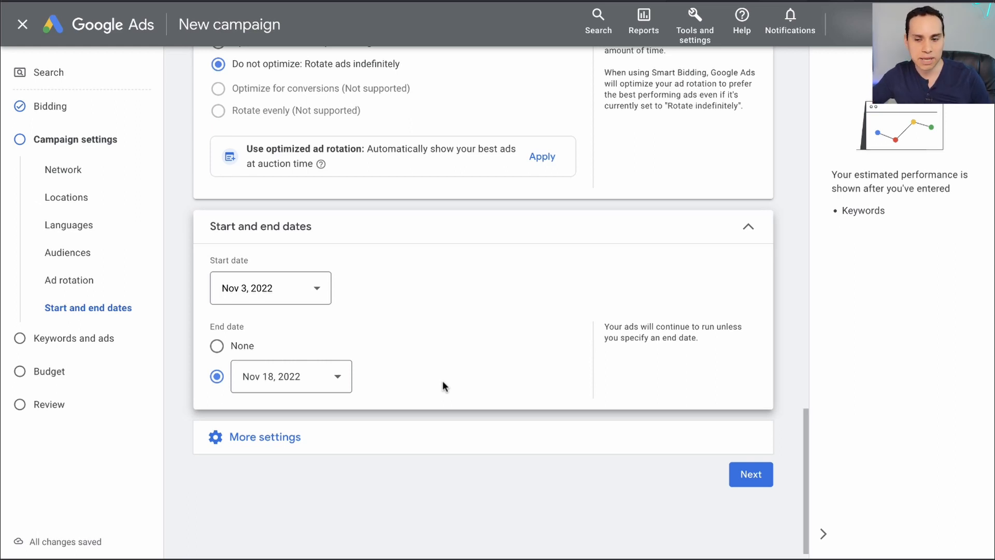
{"action": "left_click", "coordinate": [751, 474]}
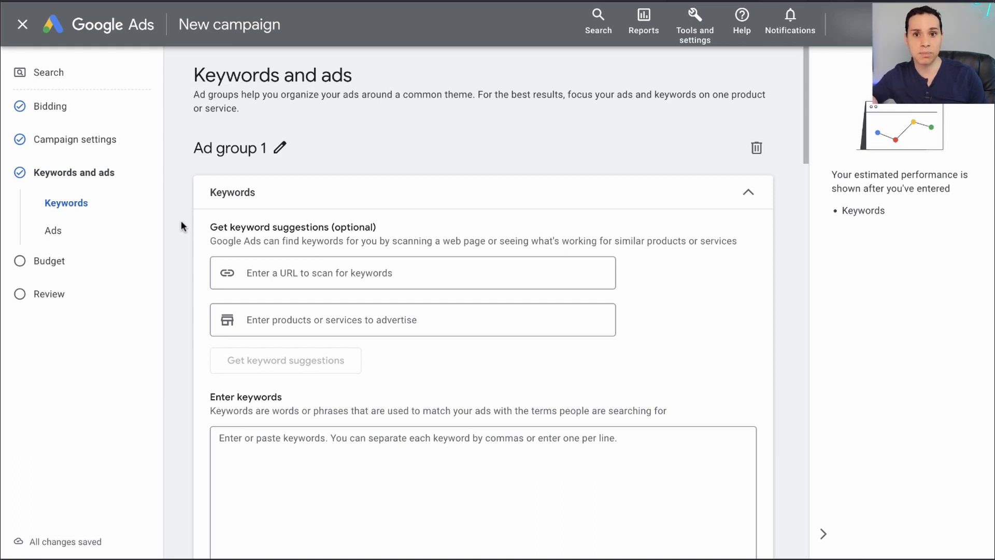
{"action": "scroll", "coordinate": [181, 226], "scroll_direction": "down", "scroll_amount": 2}
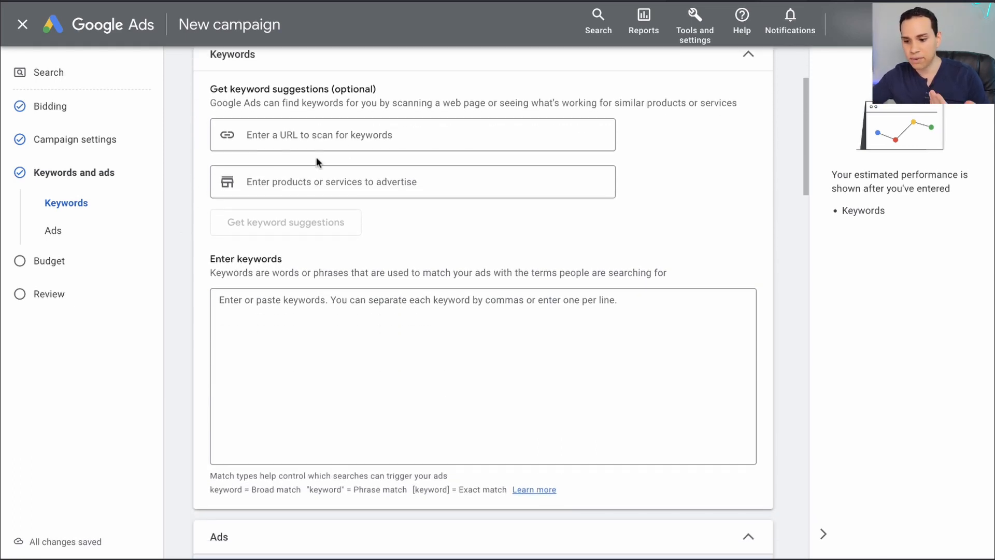
Enter 'Facebook Ads Agency' as the product and generate keyword suggestions from it.
{"action": "left_click", "coordinate": [342, 183]}
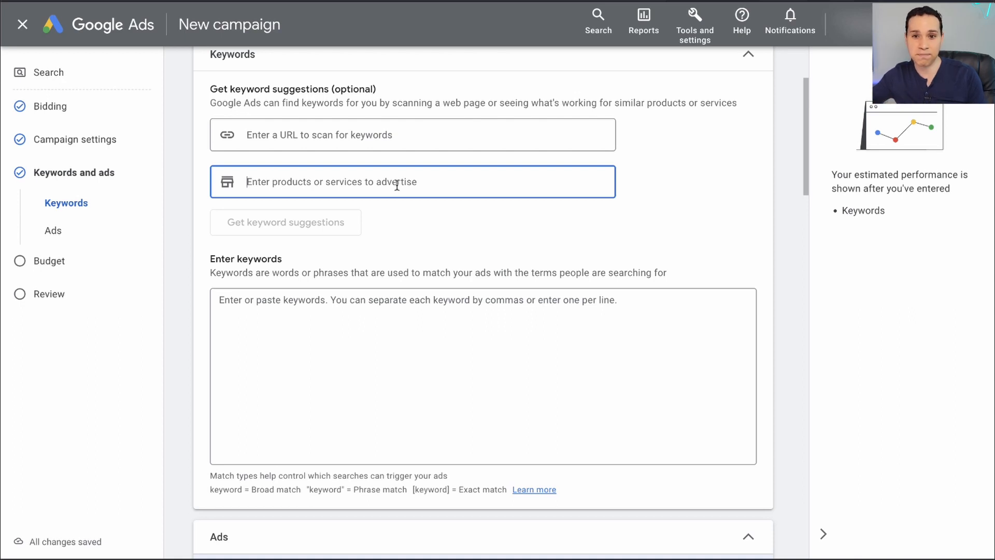
{"action": "type", "text": "Facebook Ads Agency"}
{"action": "key", "text": "Return"}
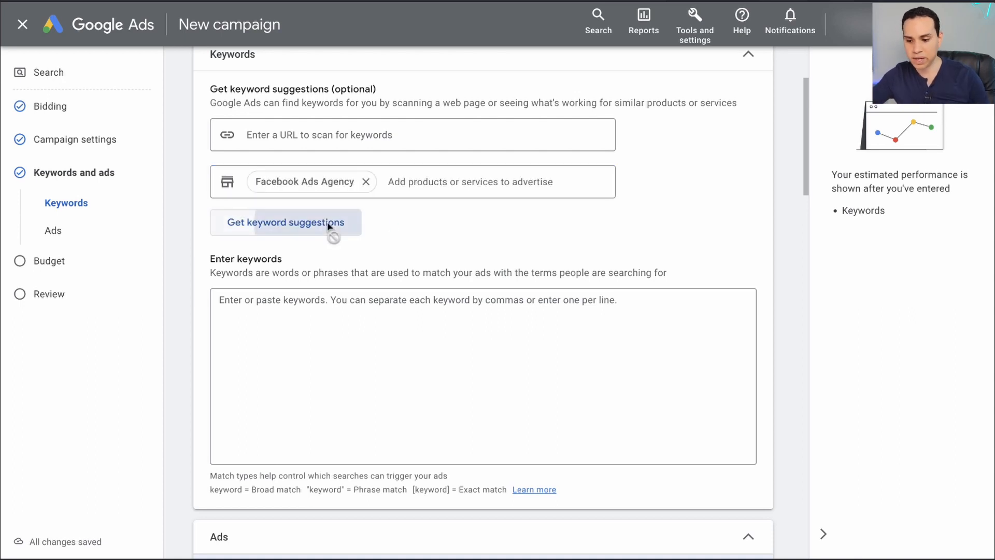
{"action": "left_click", "coordinate": [315, 221]}
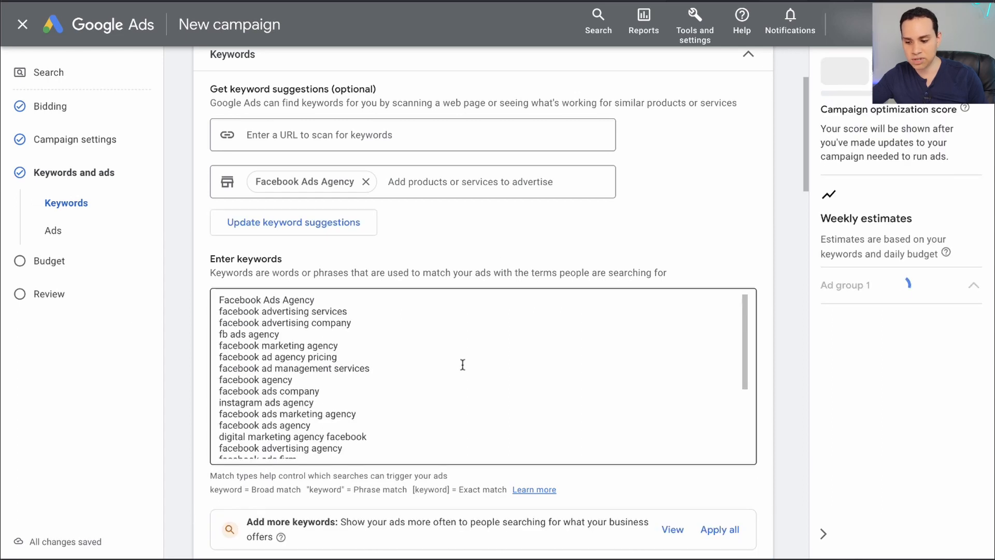
{"action": "scroll", "coordinate": [461, 363], "scroll_direction": "down", "scroll_amount": 5}
{"action": "scroll", "coordinate": [462, 363], "scroll_direction": "down", "scroll_amount": 5}
{"action": "scroll", "coordinate": [462, 364], "scroll_direction": "down", "scroll_amount": 1}
{"action": "scroll", "coordinate": [462, 168], "scroll_direction": "up", "scroll_amount": 8}
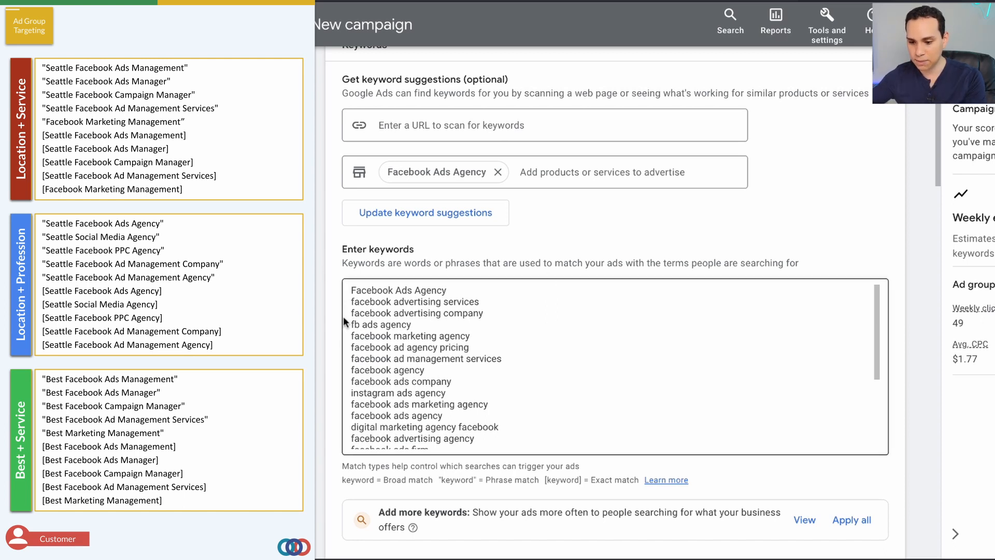
{"action": "scroll", "coordinate": [350, 302], "scroll_direction": "down", "scroll_amount": 1}
{"action": "scroll", "coordinate": [350, 303], "scroll_direction": "down", "scroll_amount": 5}
{"action": "scroll", "coordinate": [350, 303], "scroll_direction": "down", "scroll_amount": 3}
{"action": "scroll", "coordinate": [350, 302], "scroll_direction": "up", "scroll_amount": 3}
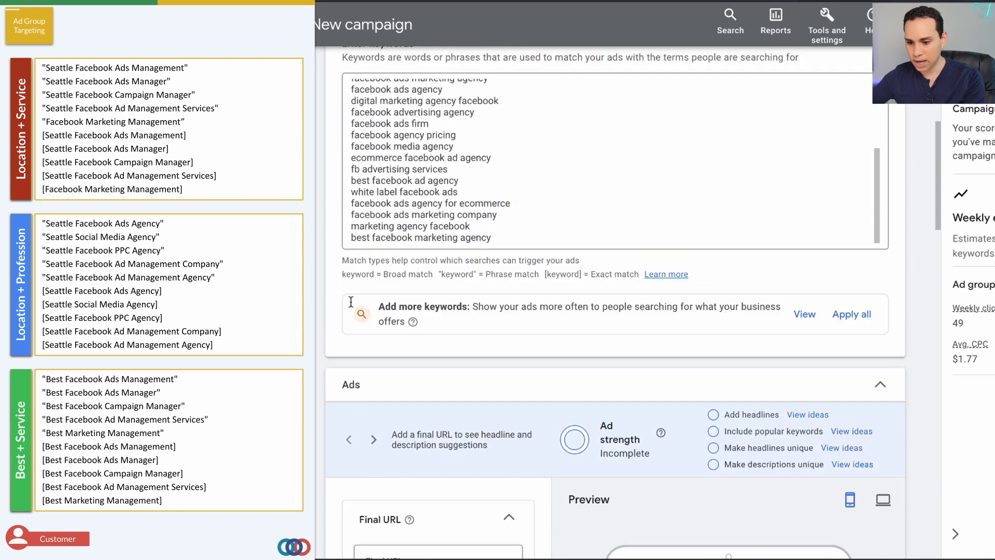
{"action": "scroll", "coordinate": [350, 302], "scroll_direction": "up", "scroll_amount": 2}
{"action": "scroll", "coordinate": [350, 302], "scroll_direction": "up", "scroll_amount": 3}
{"action": "scroll", "coordinate": [350, 303], "scroll_direction": "up", "scroll_amount": 3}
Clear the suggested keywords and paste the Seattle Facebook ads list in phrase and exact match.
{"action": "key", "text": "ctrl+a"}
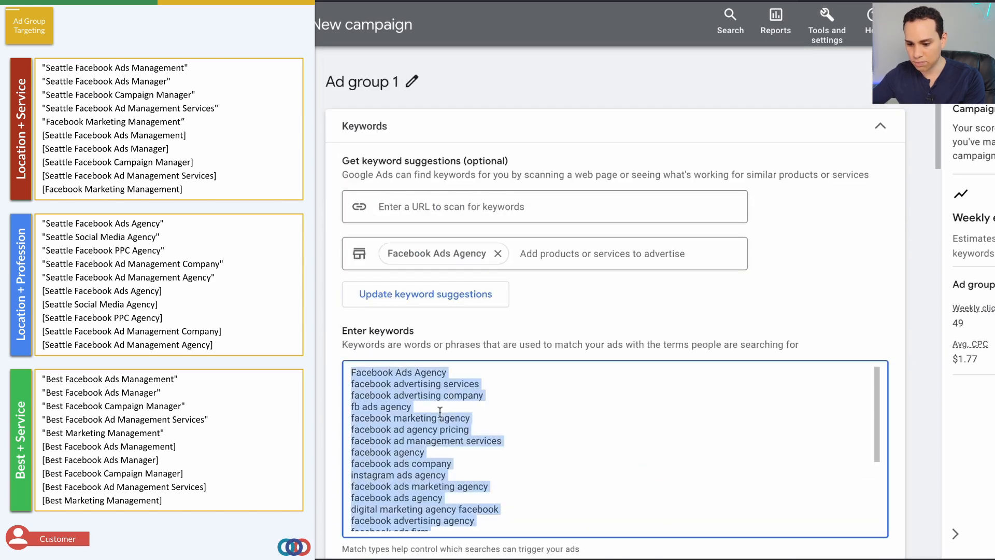
{"action": "key", "text": "BackSpace"}
{"action": "type", "text": "\"Seattle Facebook Ads Management\" [Seattle Facebook Ads Management]  \"Seattle Facebook Ads Manager\" [Seattle Facebook Ads Manager]  \"Seattle Facebook Campaign Manager\" [Seattle Facebook Campaign Manager]  \"Seattle Facebook Ad Management Services\" [Seattle Facebook Ad Management Services]  \"Facebook Marketing Management\" [Facebook Marketing Management]"}
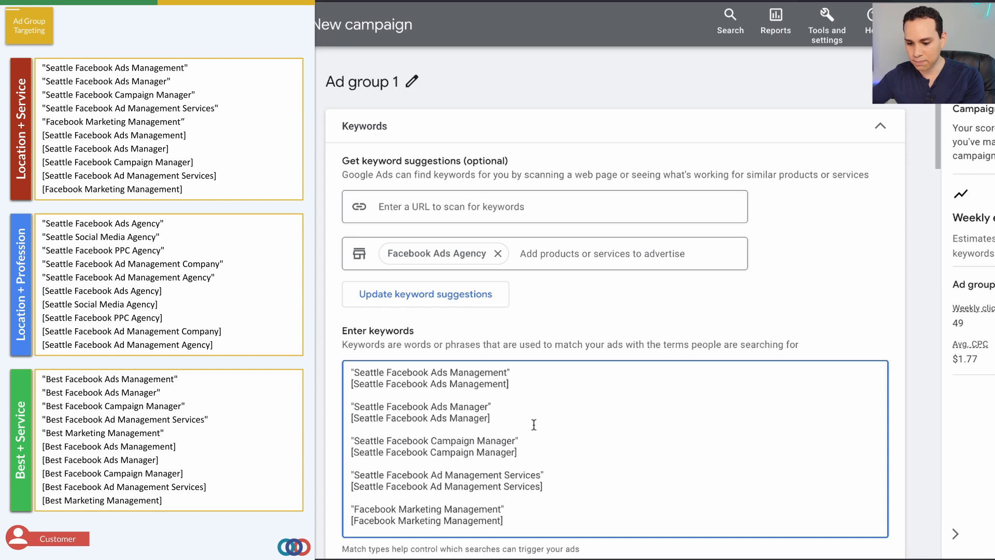
{"action": "scroll", "coordinate": [535, 429], "scroll_direction": "up", "scroll_amount": 2}
{"action": "scroll", "coordinate": [535, 429], "scroll_direction": "down", "scroll_amount": 4}
{"action": "scroll", "coordinate": [534, 428], "scroll_direction": "down", "scroll_amount": 1}
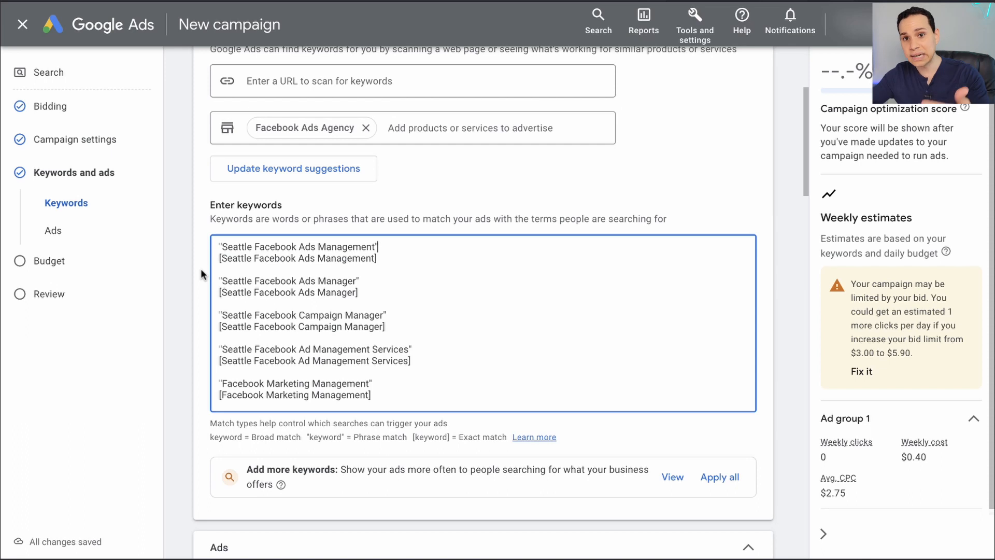
{"action": "scroll", "coordinate": [200, 274], "scroll_direction": "down", "scroll_amount": 1}
{"action": "scroll", "coordinate": [201, 269], "scroll_direction": "up", "scroll_amount": 5}
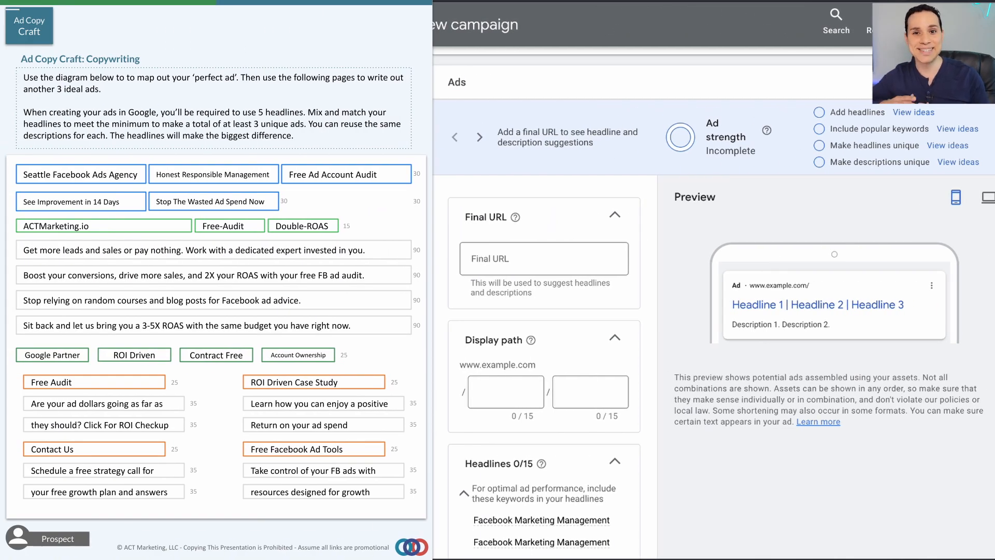
{"action": "scroll", "coordinate": [545, 311], "scroll_direction": "down", "scroll_amount": 3}
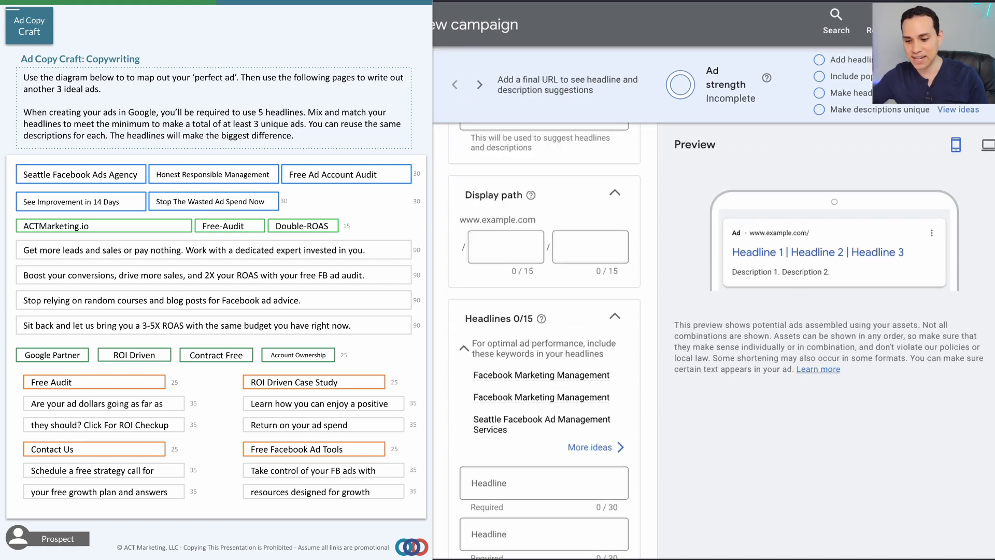
{"action": "scroll", "coordinate": [544, 311], "scroll_direction": "up", "scroll_amount": 1}
Widen the browser window beside the ad copy planning document.
{"action": "left_click_drag", "start_coordinate": [430, 175], "coordinate": [322, 175]}
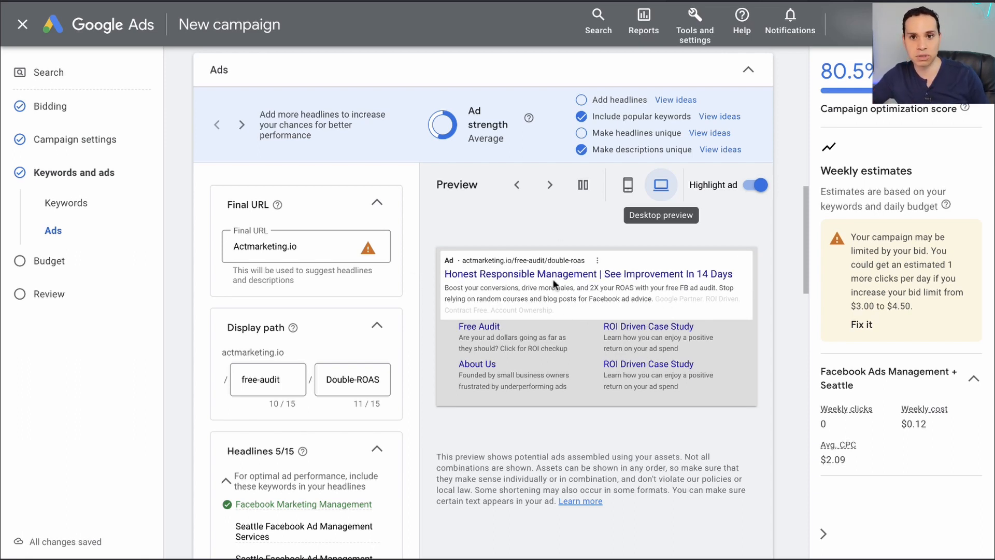
Place the caret in the ad's Final URL field (Actmarketing.io).
{"action": "left_click", "coordinate": [316, 245]}
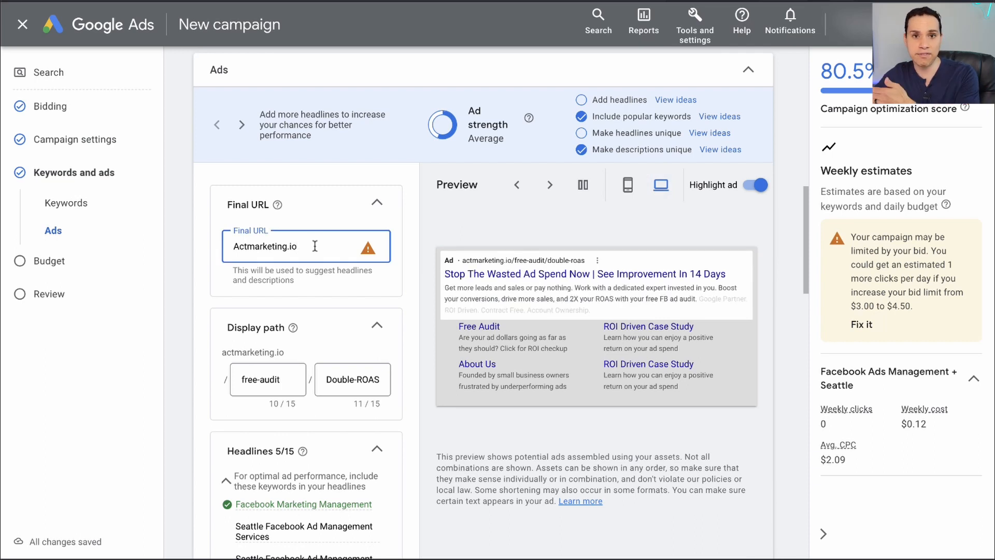
{"action": "scroll", "coordinate": [314, 246], "scroll_direction": "down", "scroll_amount": 3}
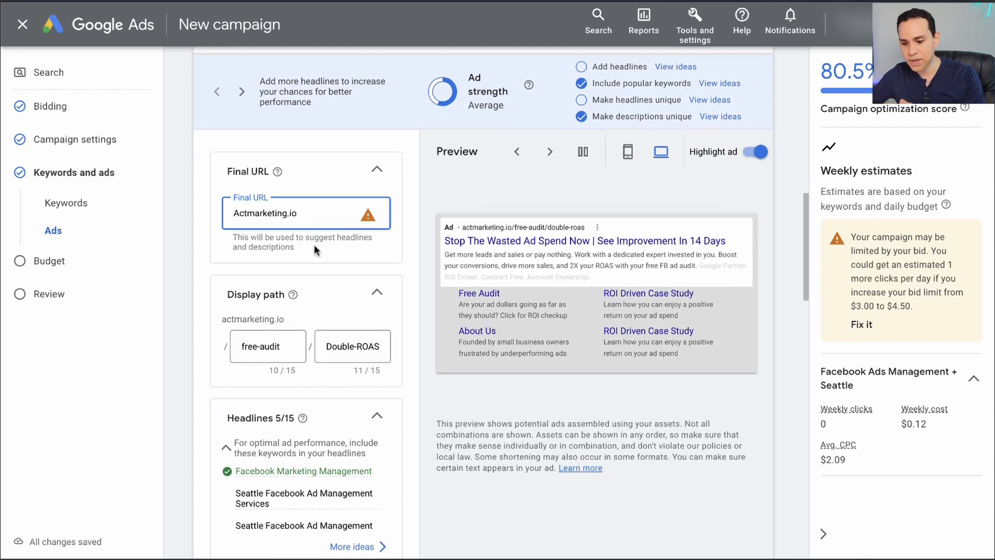
{"action": "scroll", "coordinate": [315, 250], "scroll_direction": "down", "scroll_amount": 1}
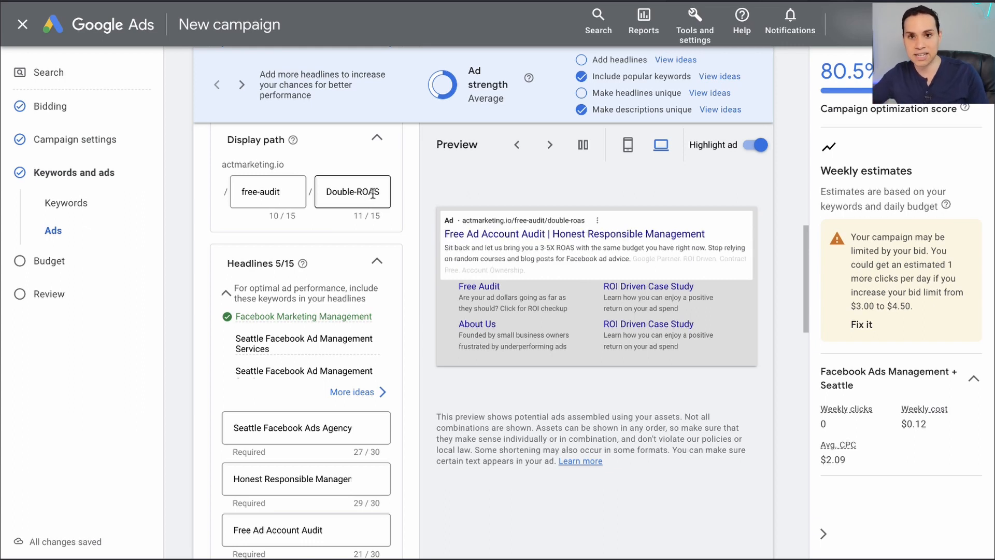
{"action": "left_click", "coordinate": [284, 192]}
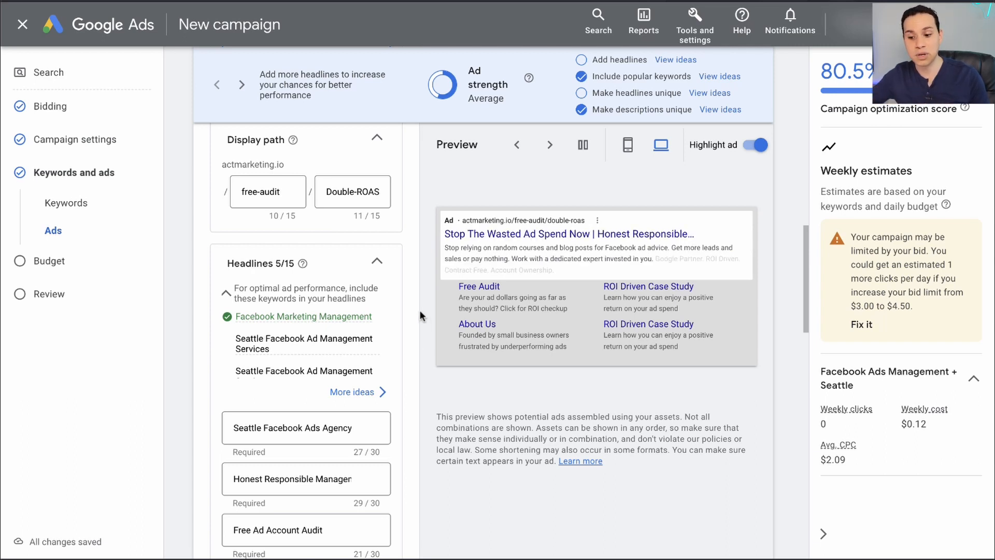
{"action": "scroll", "coordinate": [420, 310], "scroll_direction": "down", "scroll_amount": 4}
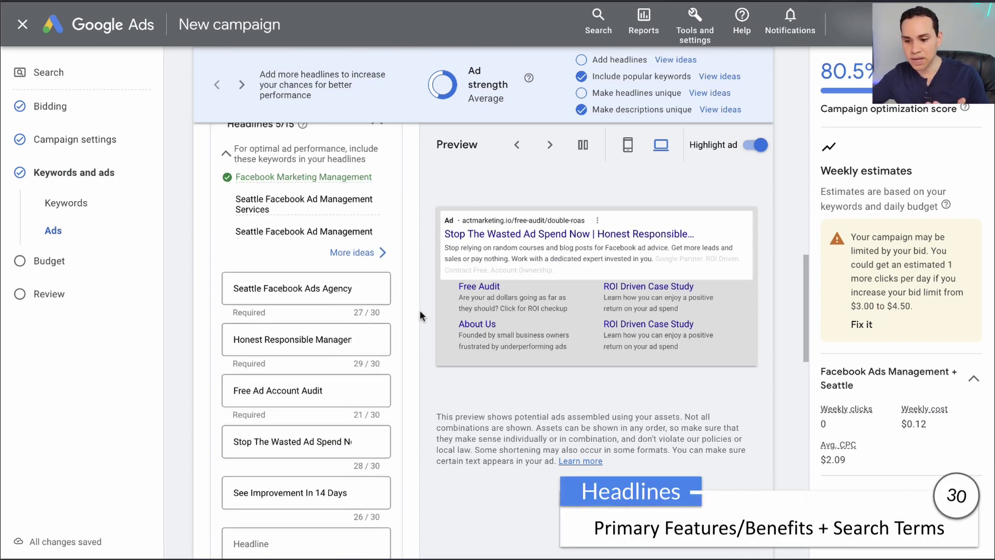
{"action": "scroll", "coordinate": [420, 310], "scroll_direction": "up", "scroll_amount": 1}
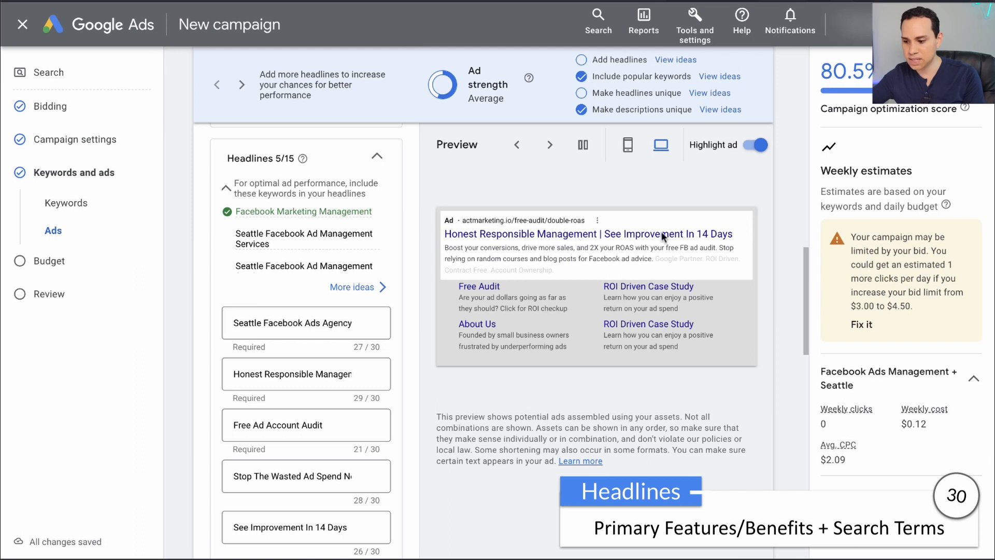
Pause the rotating ad preview and step through a couple of ad combinations.
{"action": "left_click", "coordinate": [550, 145]}
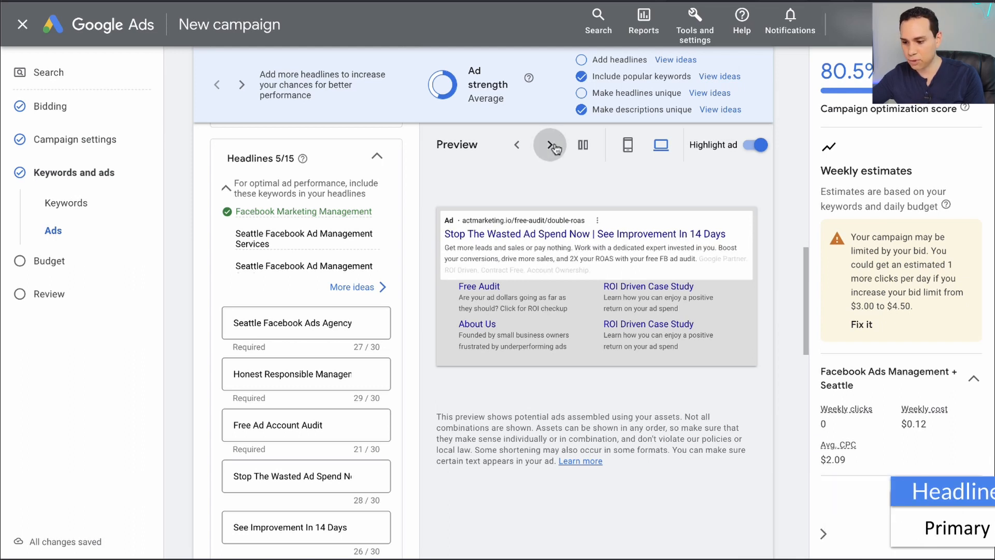
{"action": "left_click", "coordinate": [550, 145]}
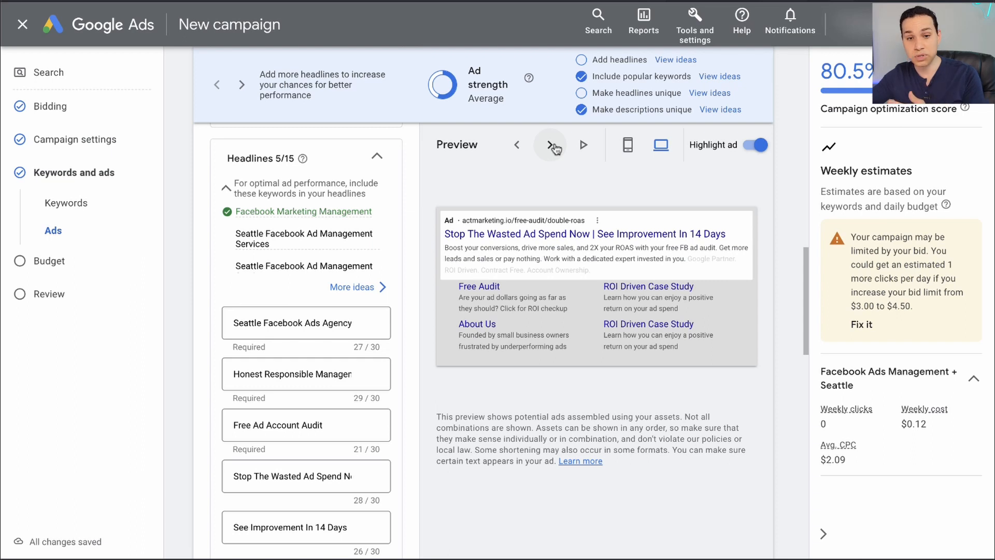
{"action": "left_click", "coordinate": [553, 145]}
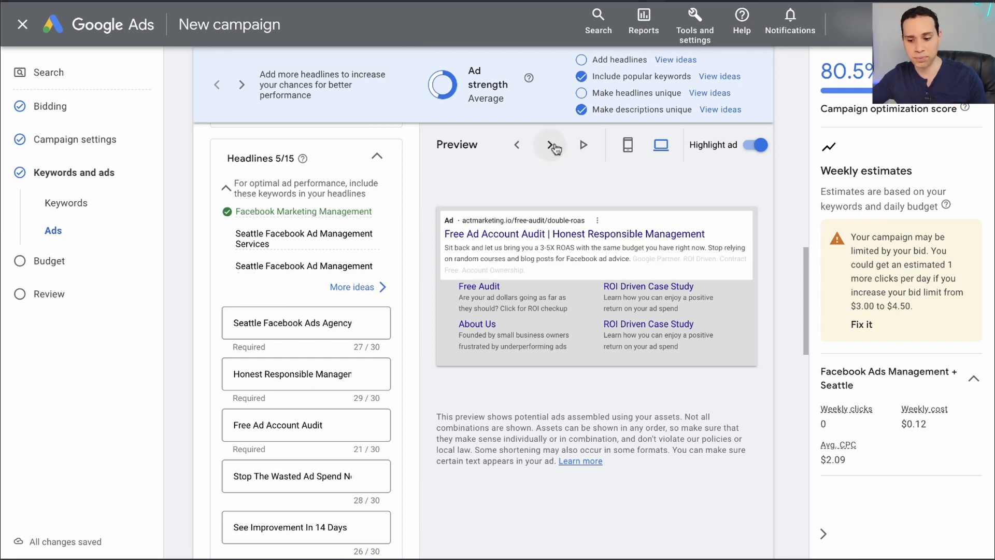
{"action": "scroll", "coordinate": [400, 229], "scroll_direction": "down", "scroll_amount": 3}
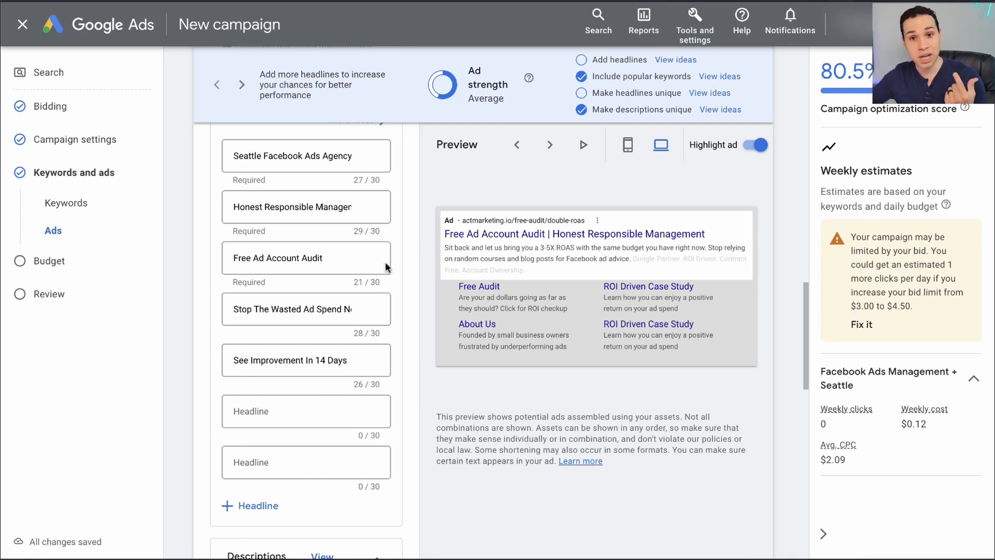
{"action": "scroll", "coordinate": [410, 248], "scroll_direction": "up", "scroll_amount": 3}
{"action": "scroll", "coordinate": [411, 249], "scroll_direction": "up", "scroll_amount": 3}
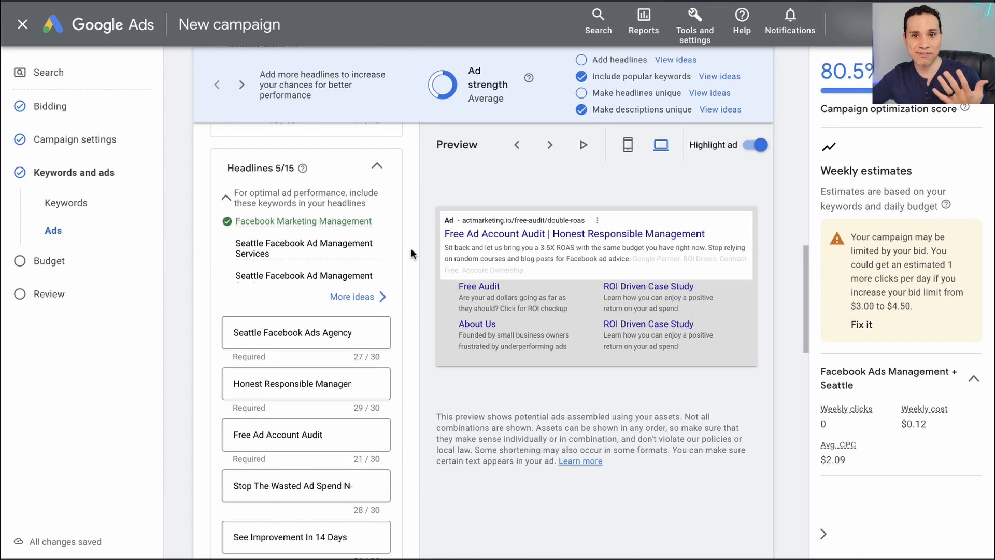
{"action": "scroll", "coordinate": [397, 246], "scroll_direction": "down", "scroll_amount": 1}
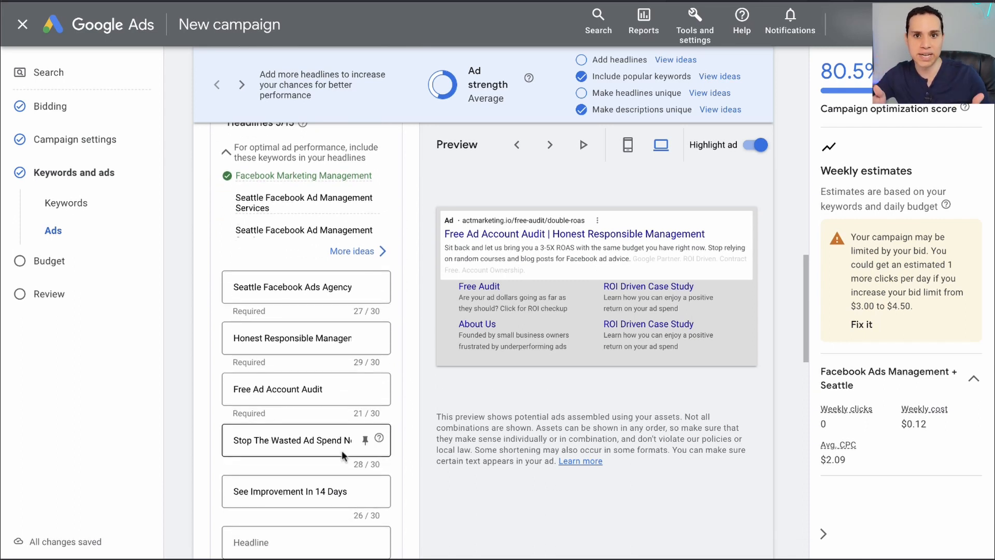
{"action": "scroll", "coordinate": [341, 450], "scroll_direction": "down", "scroll_amount": 2}
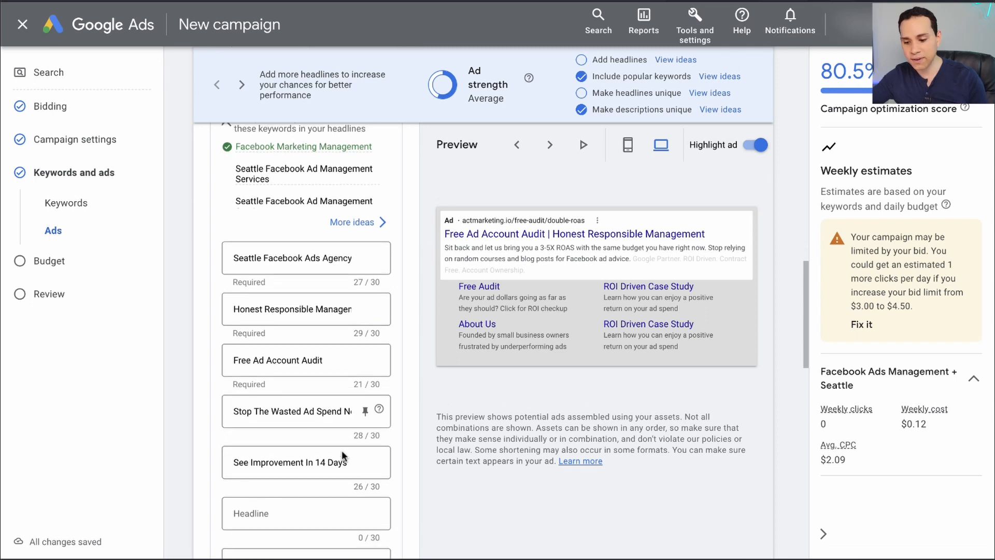
{"action": "scroll", "coordinate": [374, 388], "scroll_direction": "down", "scroll_amount": 1}
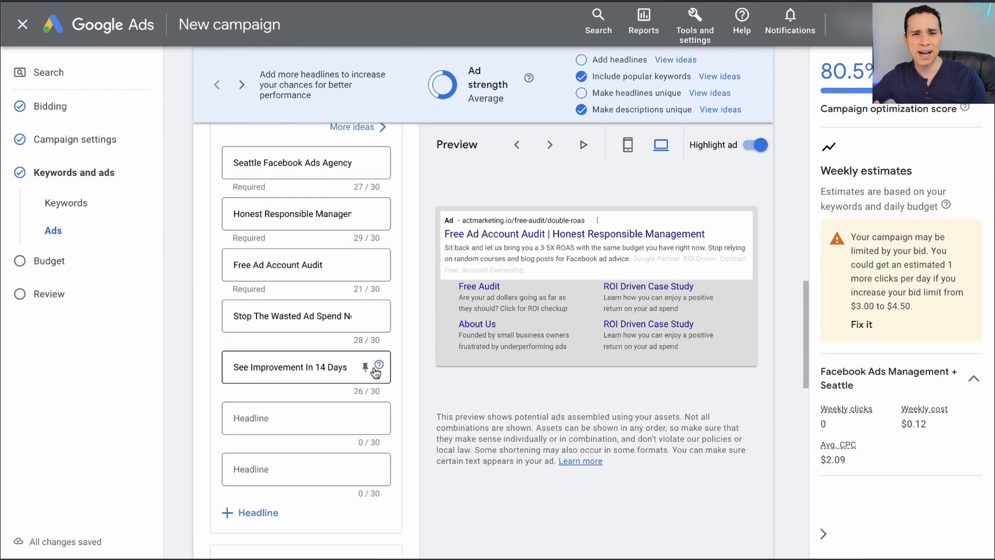
{"action": "mouse_move", "coordinate": [378, 365]}
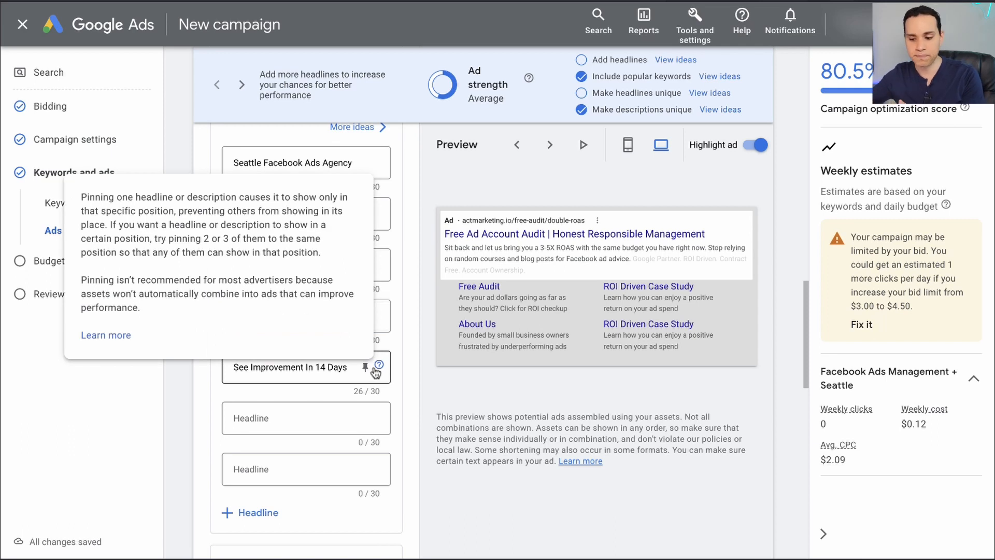
Pin the 'See Improvement In 14 Days' headline to show only in position 3.
{"action": "left_click", "coordinate": [365, 369]}
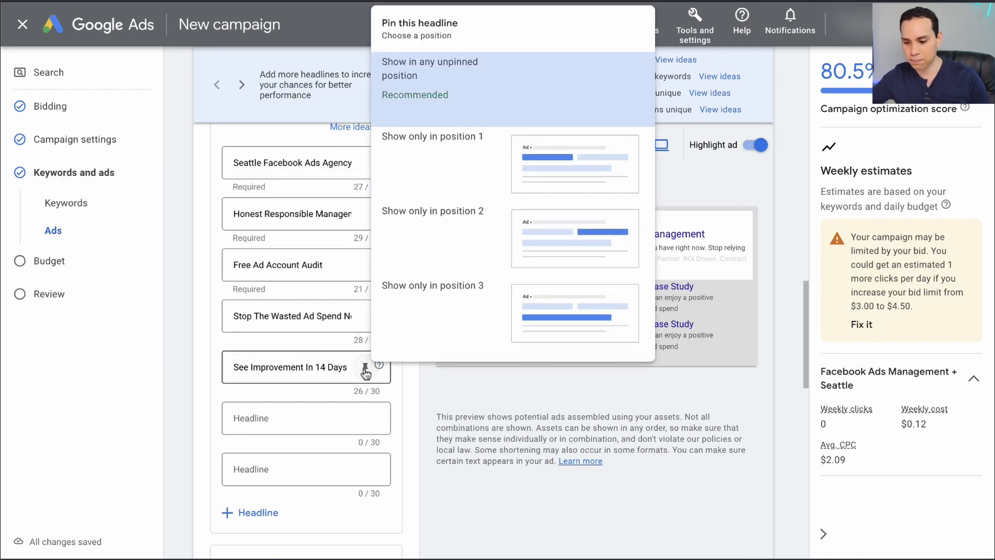
{"action": "left_click", "coordinate": [432, 286]}
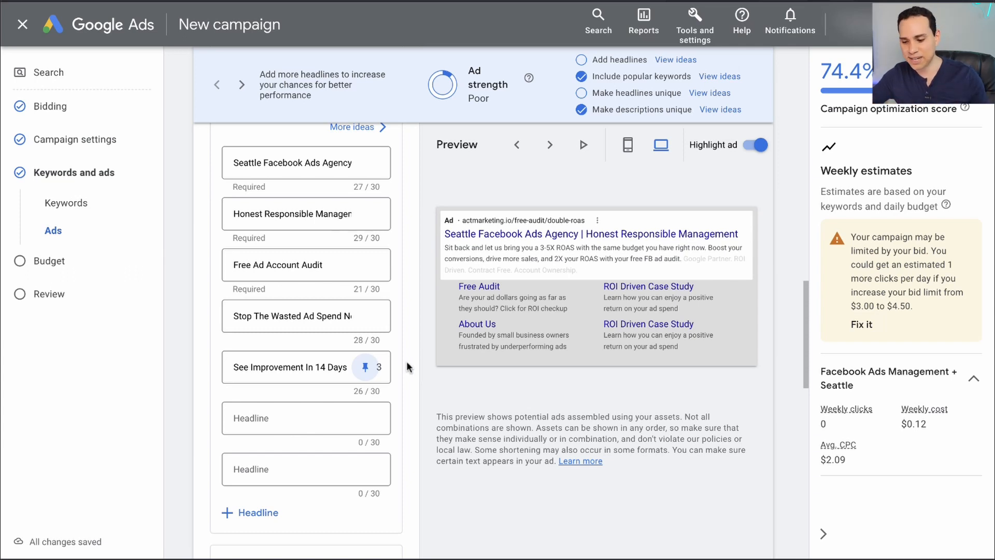
{"action": "right_click", "coordinate": [407, 361]}
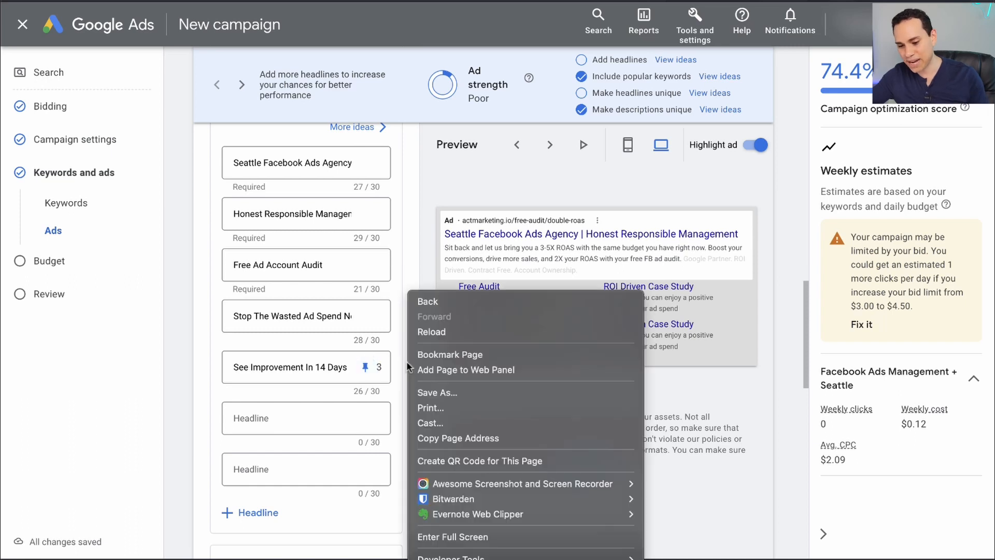
{"action": "left_click", "coordinate": [191, 375]}
{"action": "scroll", "coordinate": [178, 371], "scroll_direction": "down", "scroll_amount": 5}
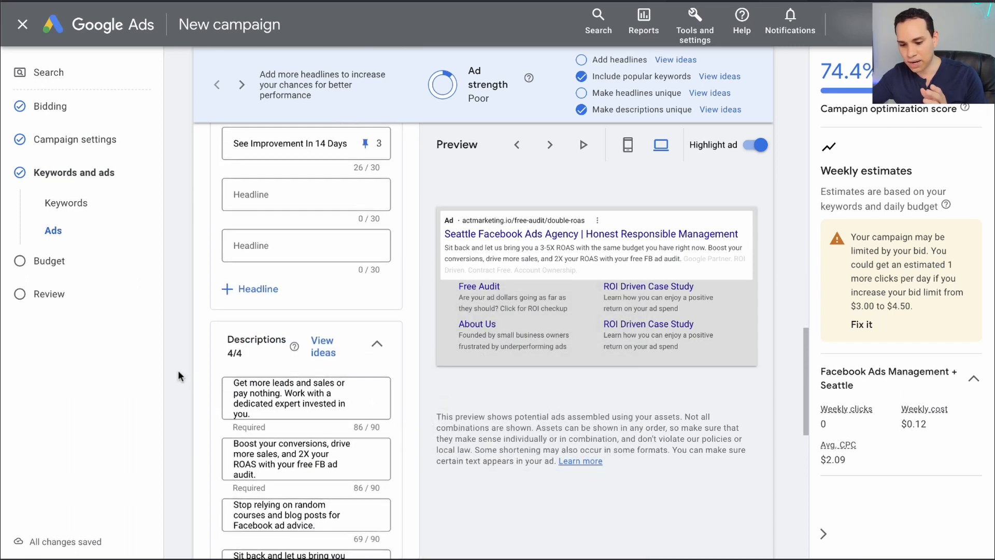
{"action": "scroll", "coordinate": [178, 370], "scroll_direction": "down", "scroll_amount": 5}
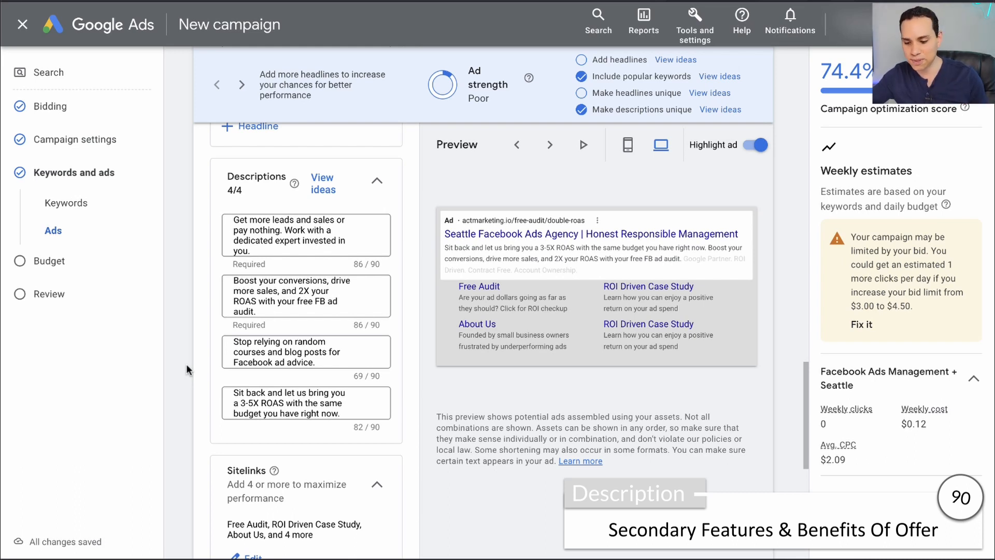
{"action": "scroll", "coordinate": [186, 364], "scroll_direction": "up", "scroll_amount": 1}
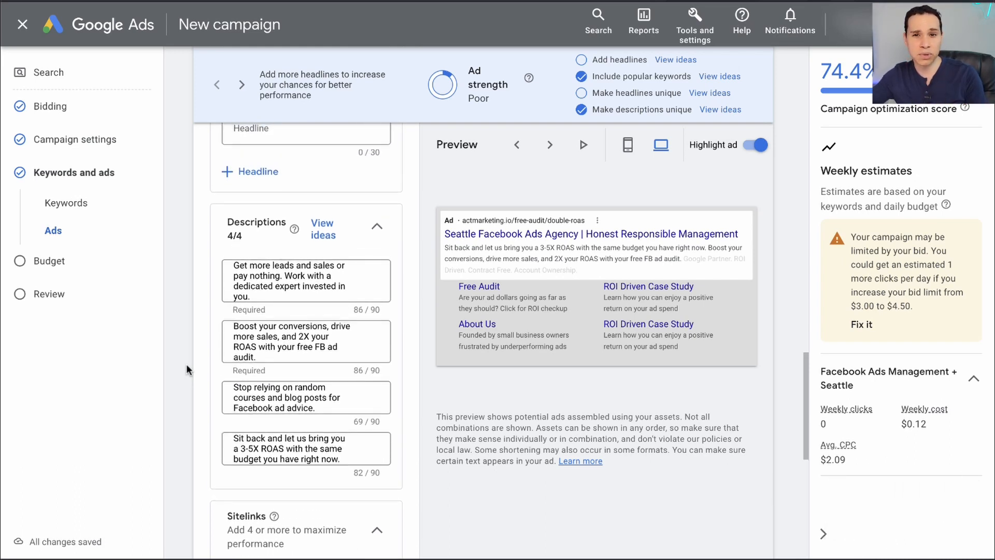
{"action": "scroll", "coordinate": [185, 364], "scroll_direction": "up", "scroll_amount": 3}
{"action": "scroll", "coordinate": [186, 364], "scroll_direction": "up", "scroll_amount": 3}
{"action": "scroll", "coordinate": [186, 364], "scroll_direction": "up", "scroll_amount": 3}
{"action": "scroll", "coordinate": [186, 364], "scroll_direction": "up", "scroll_amount": 2}
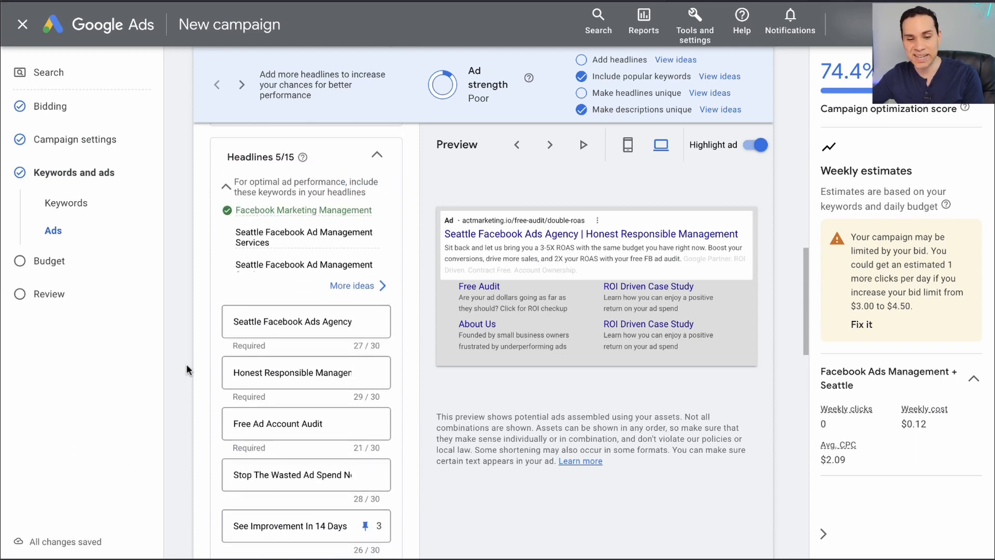
{"action": "scroll", "coordinate": [187, 363], "scroll_direction": "down", "scroll_amount": 1}
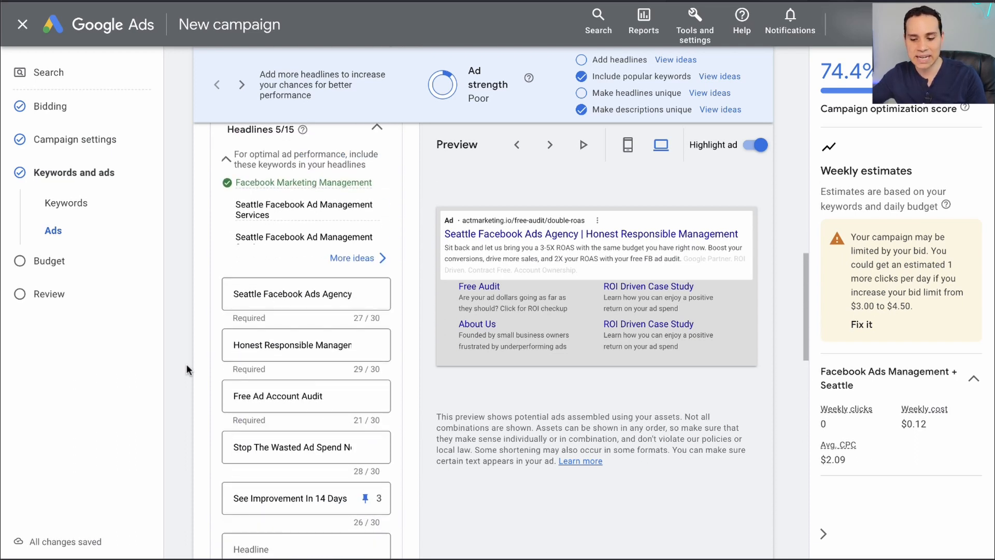
{"action": "scroll", "coordinate": [186, 364], "scroll_direction": "down", "scroll_amount": 2}
{"action": "scroll", "coordinate": [186, 364], "scroll_direction": "down", "scroll_amount": 5}
{"action": "scroll", "coordinate": [185, 364], "scroll_direction": "down", "scroll_amount": 1}
{"action": "scroll", "coordinate": [186, 364], "scroll_direction": "up", "scroll_amount": 3}
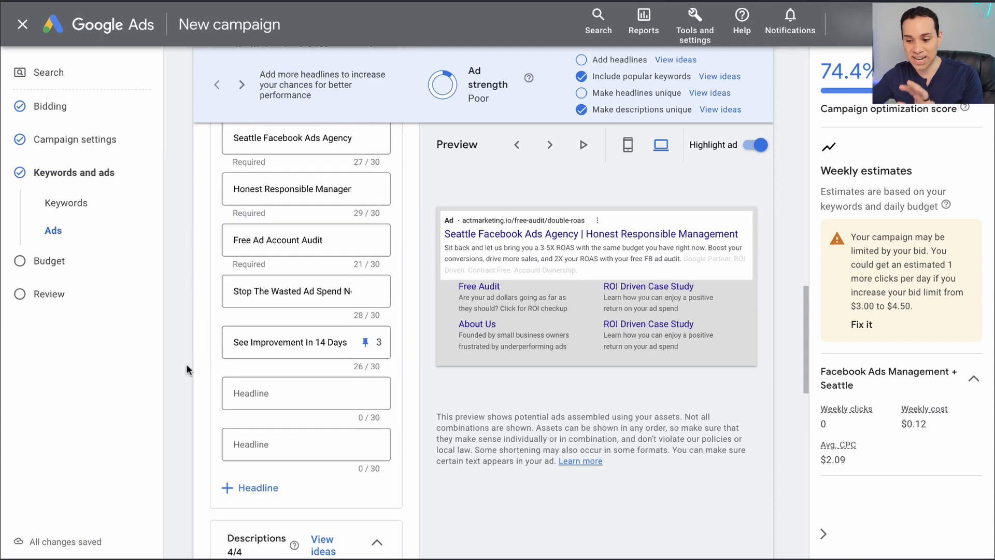
{"action": "scroll", "coordinate": [186, 365], "scroll_direction": "up", "scroll_amount": 2}
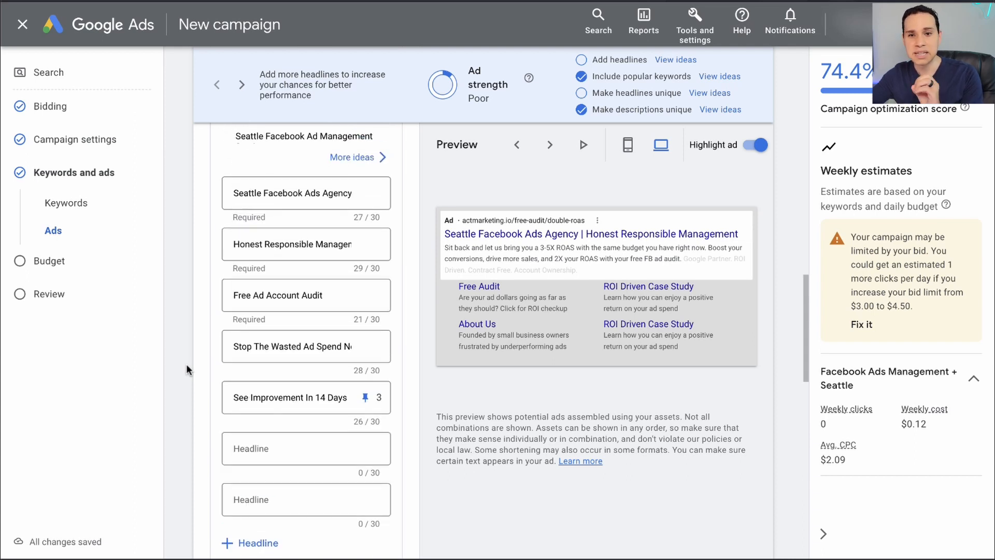
{"action": "scroll", "coordinate": [186, 365], "scroll_direction": "down", "scroll_amount": 1}
{"action": "scroll", "coordinate": [186, 364], "scroll_direction": "down", "scroll_amount": 5}
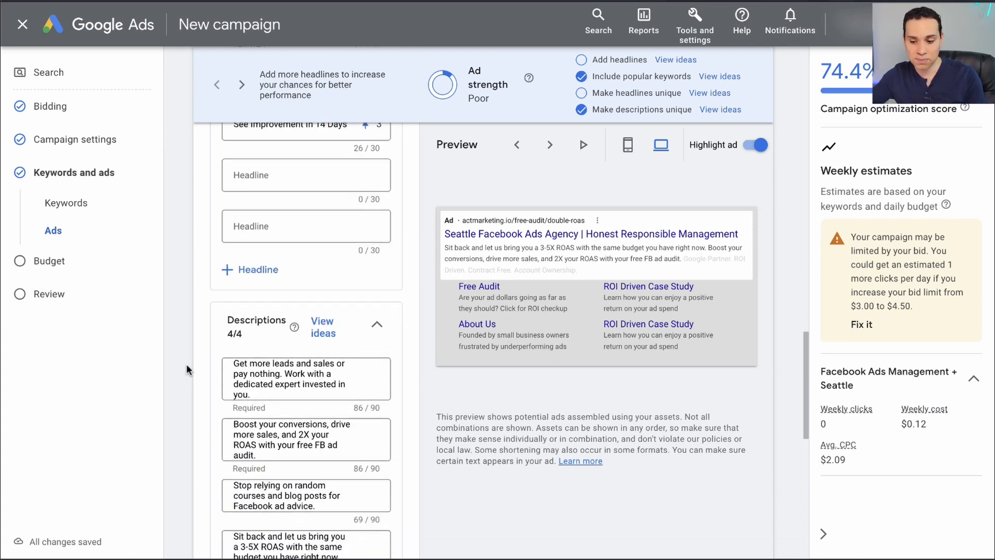
{"action": "scroll", "coordinate": [186, 363], "scroll_direction": "down", "scroll_amount": 2}
{"action": "scroll", "coordinate": [186, 364], "scroll_direction": "down", "scroll_amount": 2}
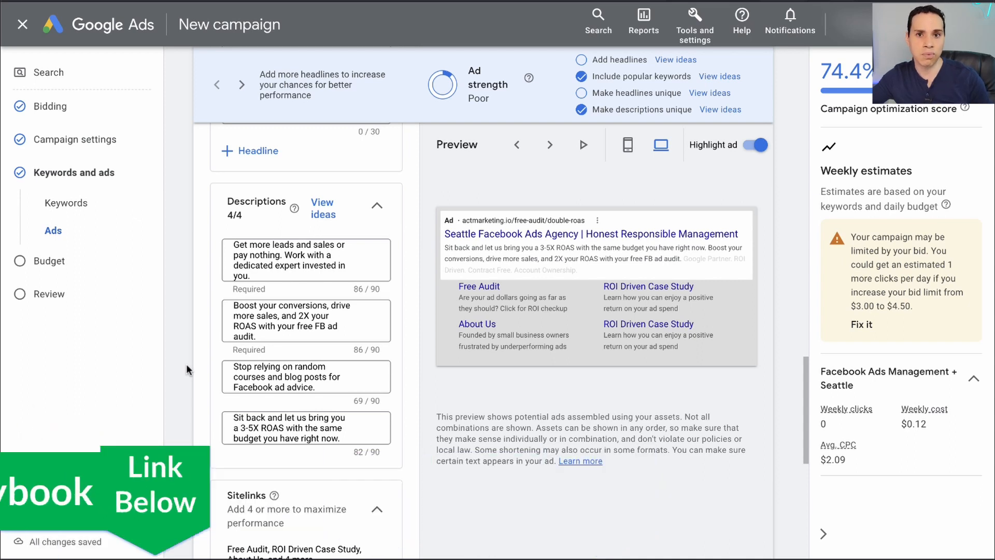
{"action": "scroll", "coordinate": [186, 364], "scroll_direction": "down", "scroll_amount": 5}
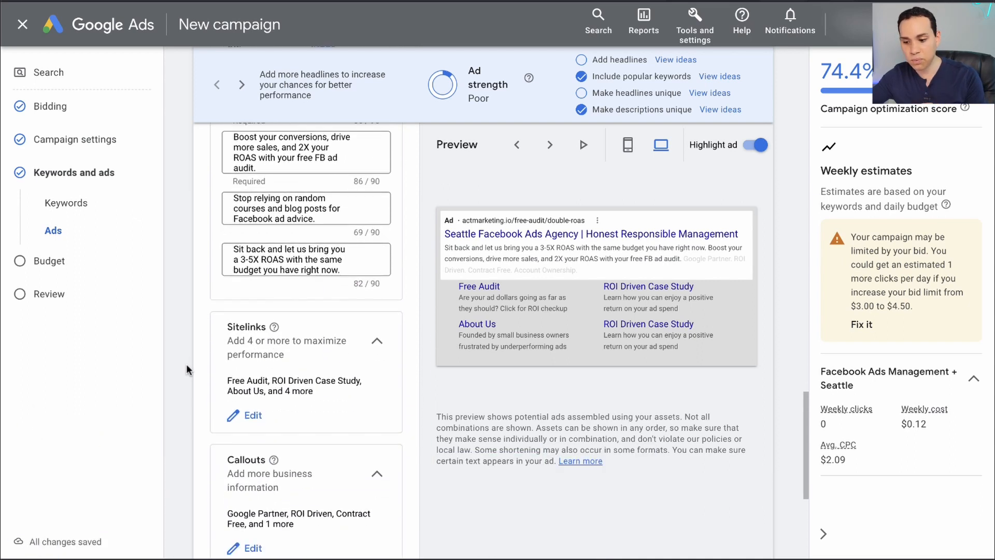
{"action": "scroll", "coordinate": [186, 364], "scroll_direction": "down", "scroll_amount": 2}
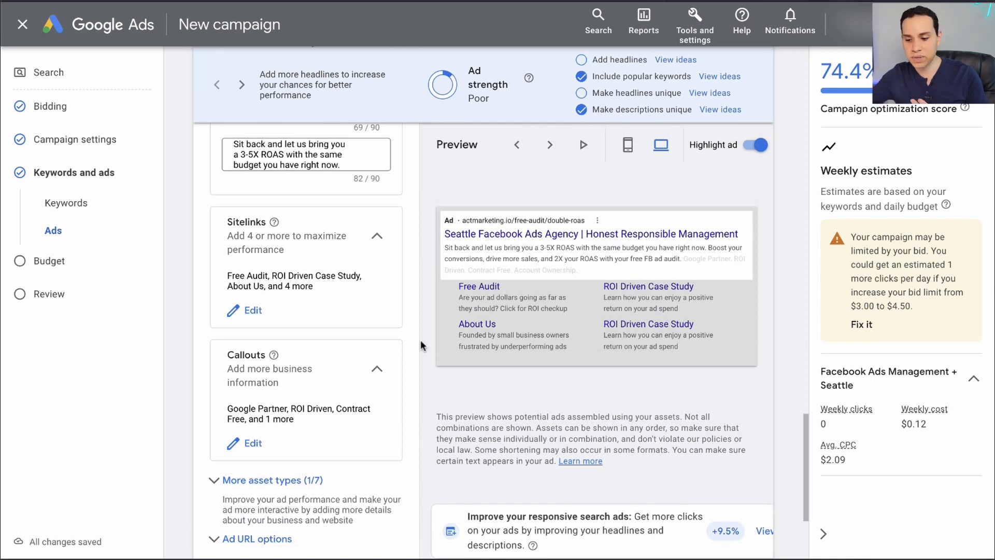
{"action": "scroll", "coordinate": [420, 339], "scroll_direction": "up", "scroll_amount": 5}
{"action": "scroll", "coordinate": [421, 340], "scroll_direction": "up", "scroll_amount": 10}
{"action": "scroll", "coordinate": [421, 340], "scroll_direction": "up", "scroll_amount": 1}
{"action": "scroll", "coordinate": [421, 340], "scroll_direction": "down", "scroll_amount": 5}
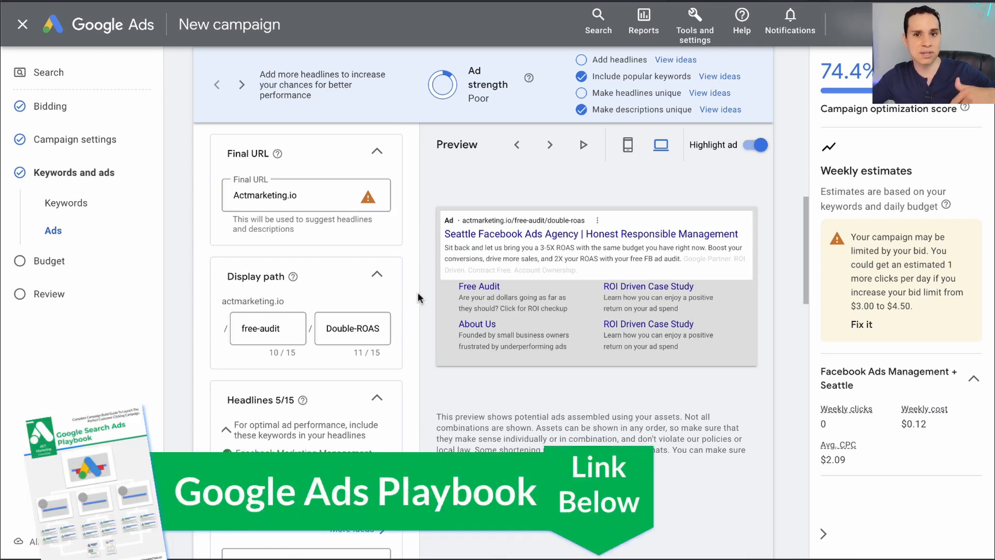
{"action": "scroll", "coordinate": [417, 291], "scroll_direction": "down", "scroll_amount": 5}
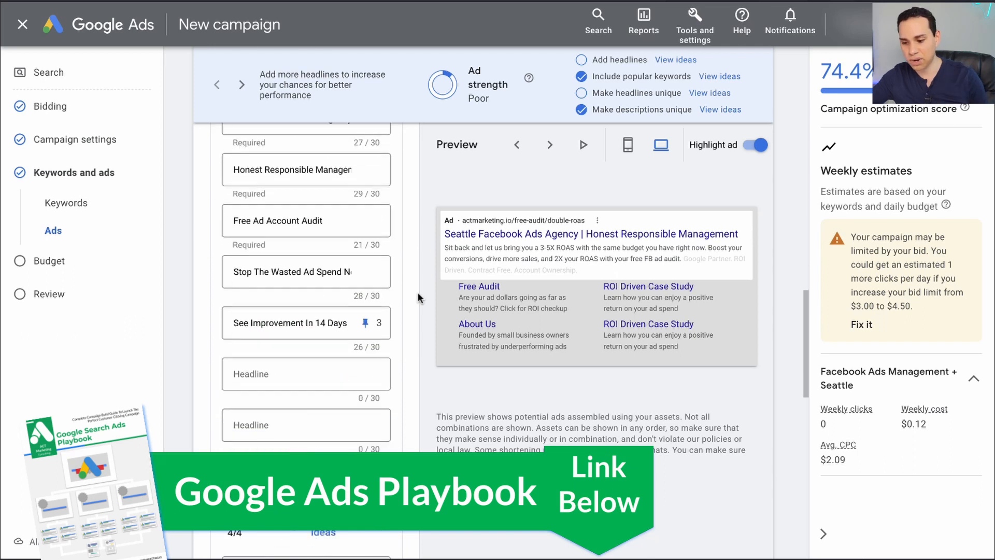
{"action": "scroll", "coordinate": [418, 292], "scroll_direction": "down", "scroll_amount": 5}
{"action": "scroll", "coordinate": [417, 292], "scroll_direction": "down", "scroll_amount": 5}
{"action": "scroll", "coordinate": [417, 291], "scroll_direction": "down", "scroll_amount": 5}
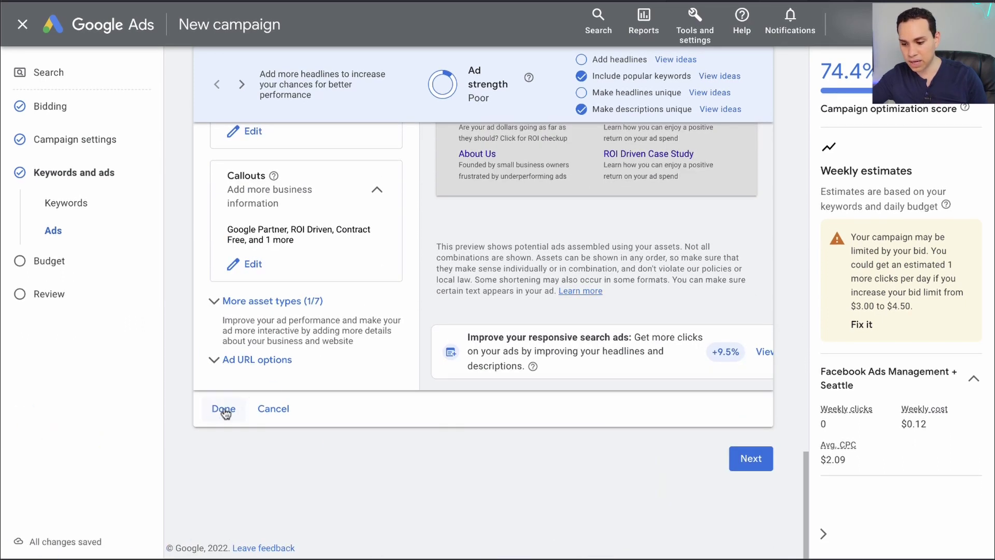
Save the ad, replace the 45.90 daily budget with a custom $5, and continue to review.
{"action": "left_click", "coordinate": [224, 409]}
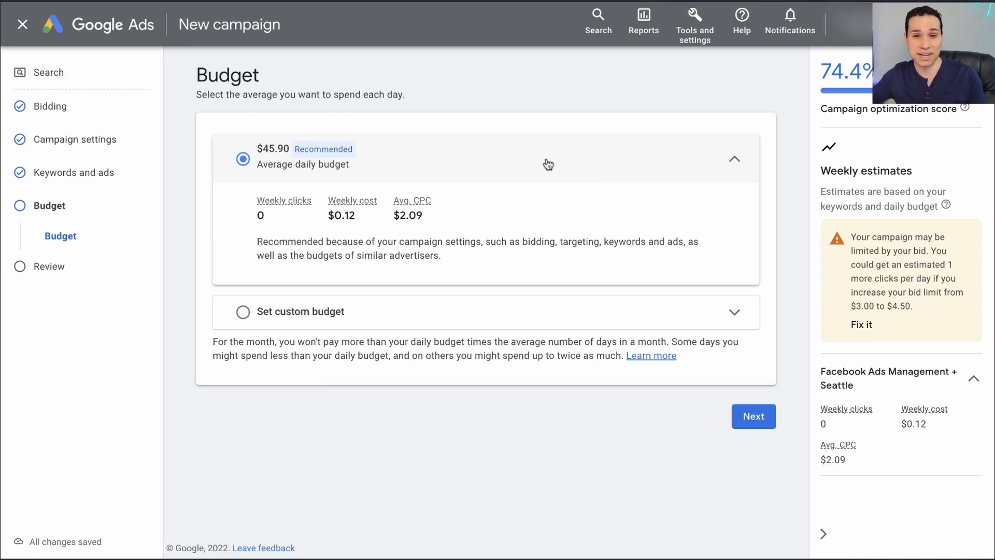
{"action": "left_click", "coordinate": [489, 314]}
{"action": "left_click", "coordinate": [306, 250]}
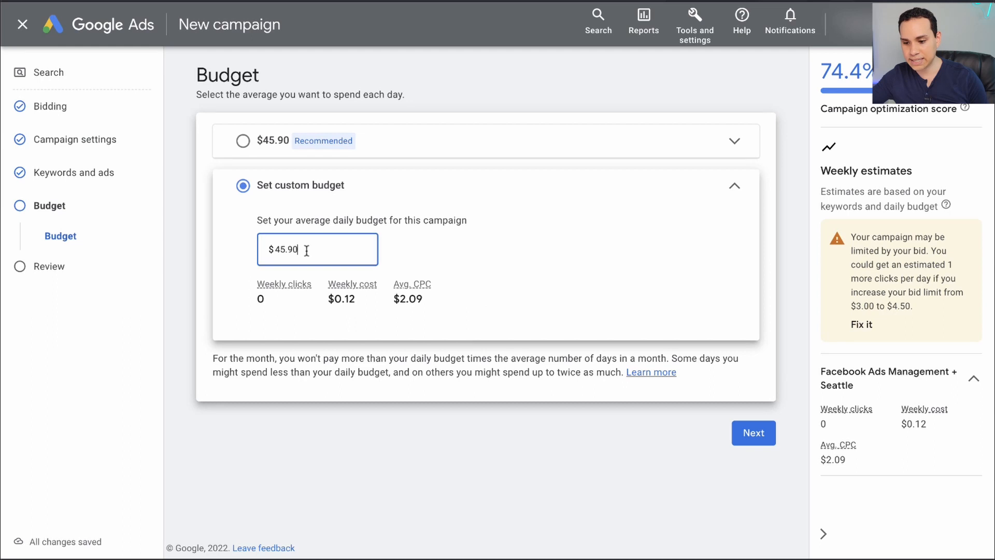
{"action": "double_click", "coordinate": [316, 250]}
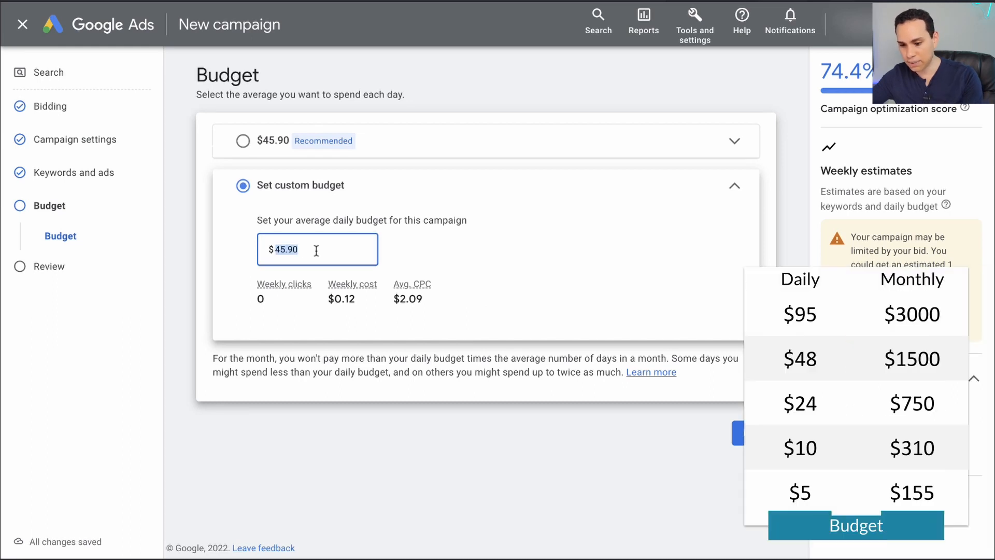
{"action": "type", "text": "5"}
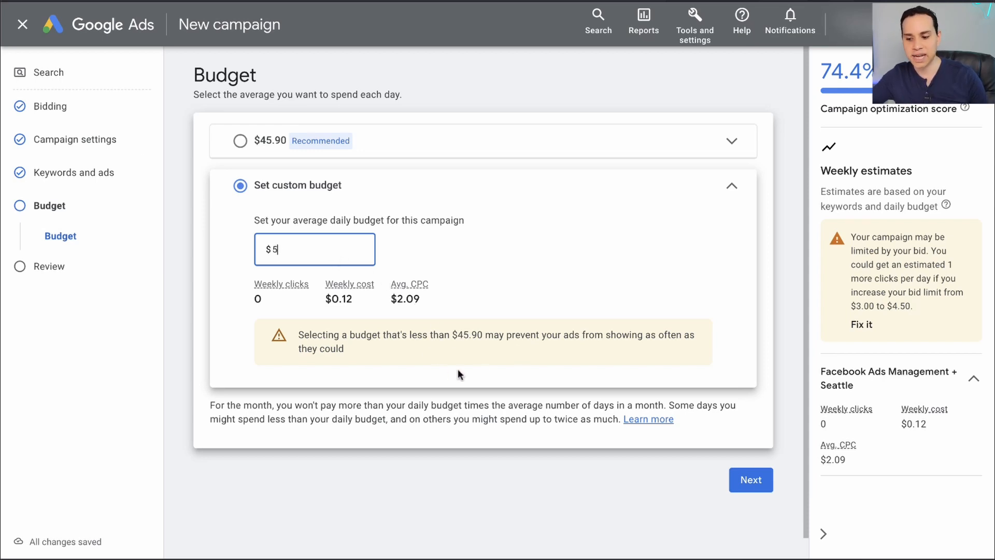
{"action": "left_click", "coordinate": [751, 480]}
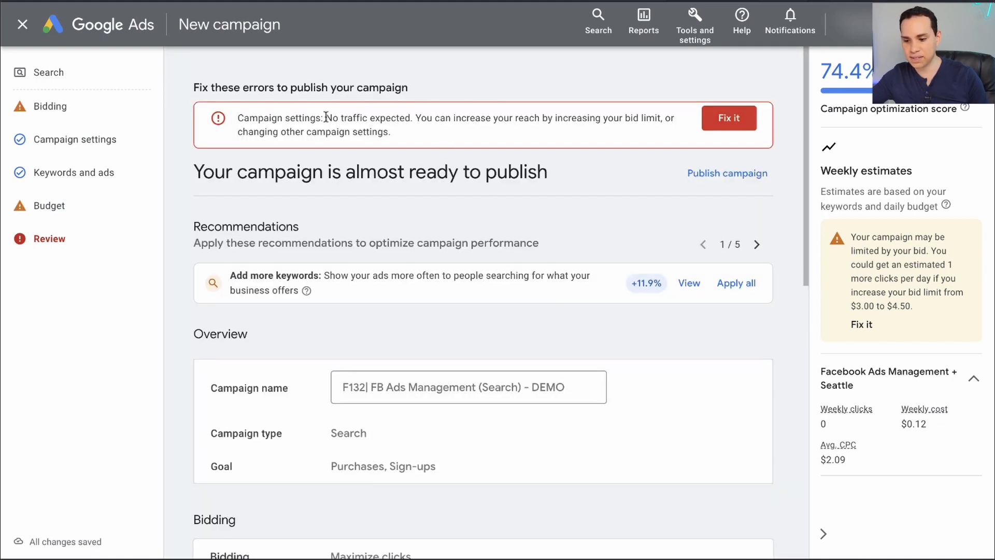
{"action": "left_click_drag", "start_coordinate": [325, 117], "coordinate": [416, 135]}
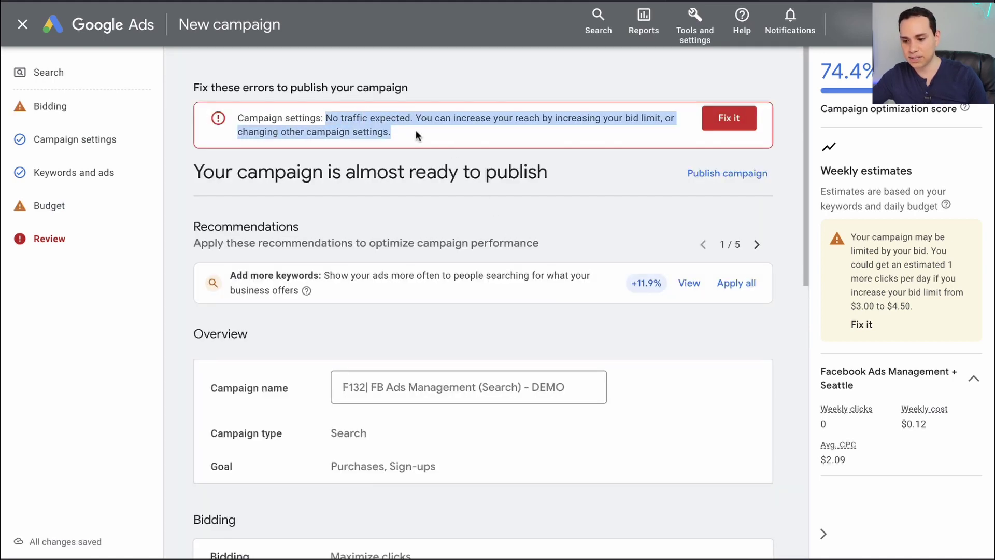
{"action": "left_click", "coordinate": [442, 238]}
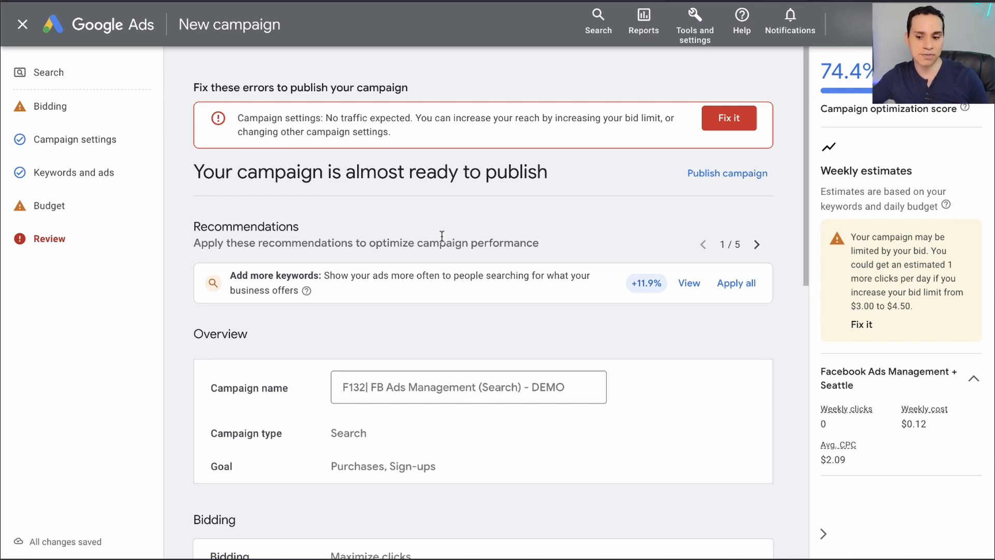
{"action": "scroll", "coordinate": [441, 235], "scroll_direction": "down", "scroll_amount": 5}
{"action": "scroll", "coordinate": [441, 235], "scroll_direction": "down", "scroll_amount": 5}
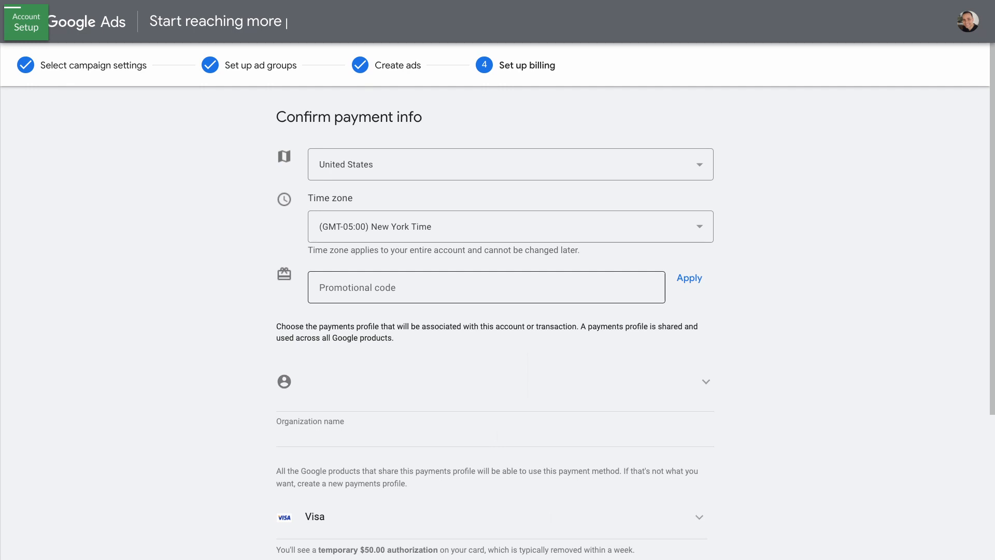
{"action": "scroll", "coordinate": [498, 311], "scroll_direction": "down", "scroll_amount": 3}
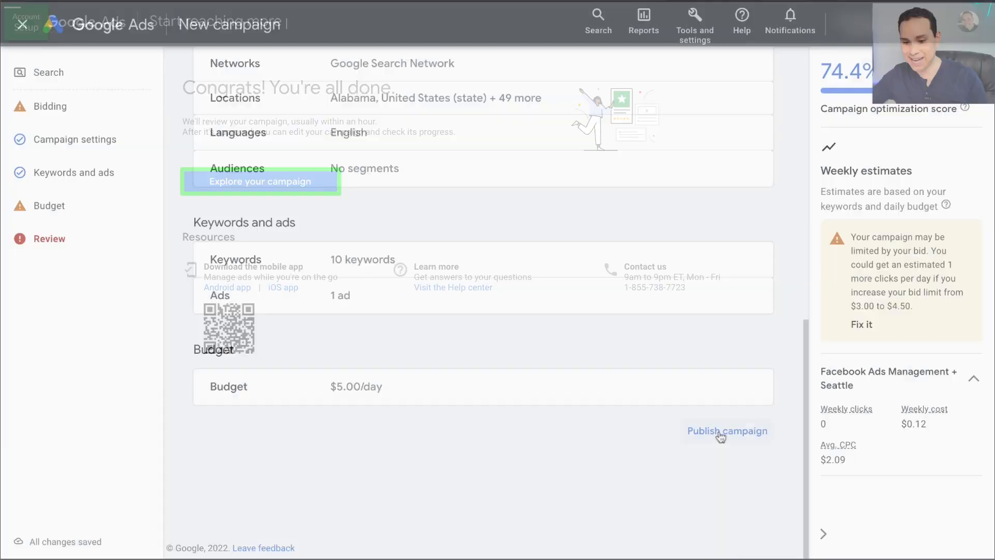
Publish the campaign and confirm despite the missing-information warning.
{"action": "left_click", "coordinate": [725, 436]}
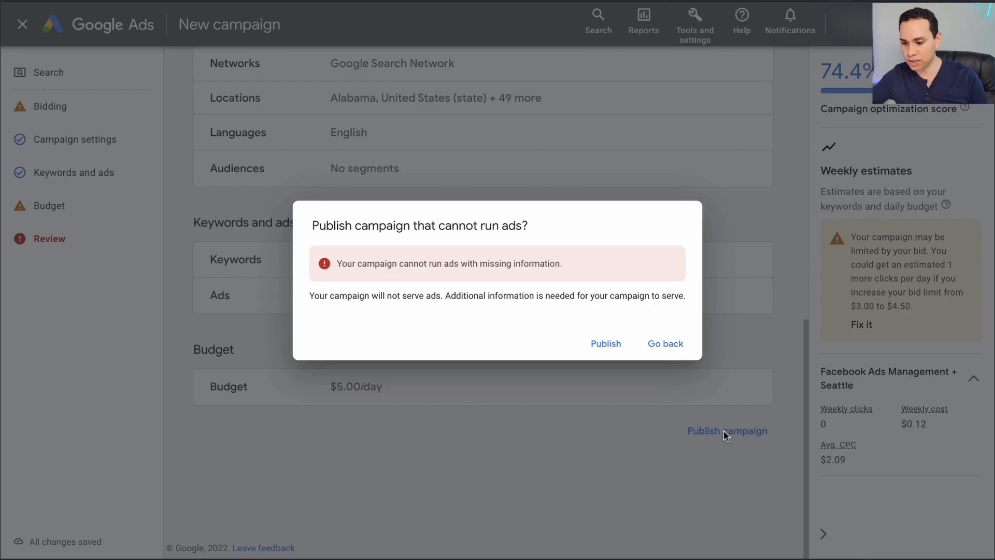
{"action": "left_click", "coordinate": [605, 343]}
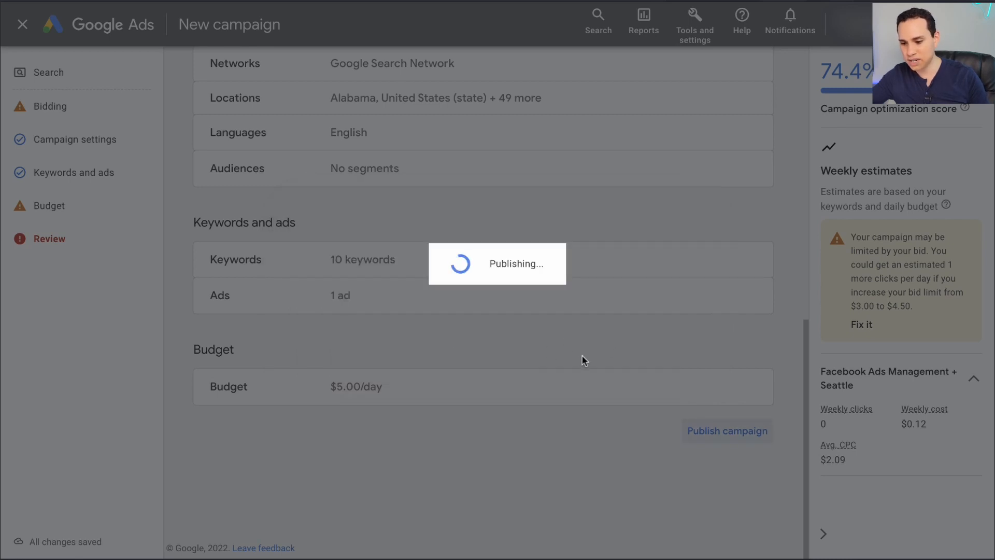